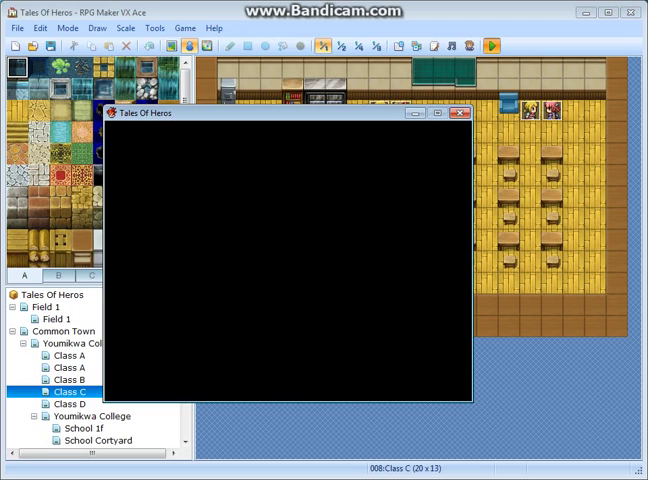
Close the old playtest window and relaunch Tales Of Heros with F12
click(461, 113)
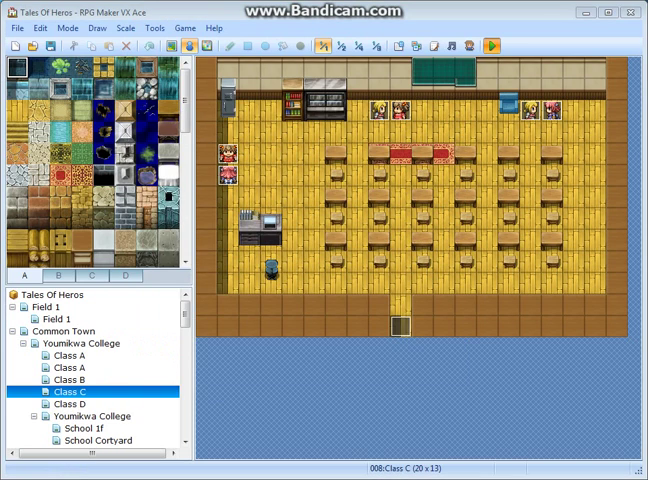
key(F12)
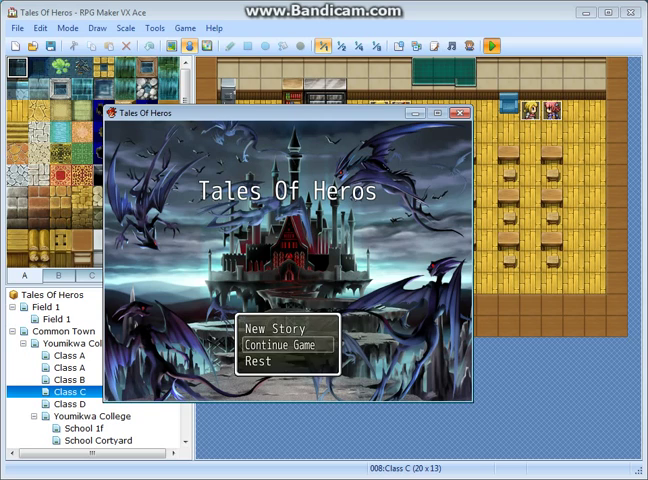
Continue the game and load save File 2
key(Return)
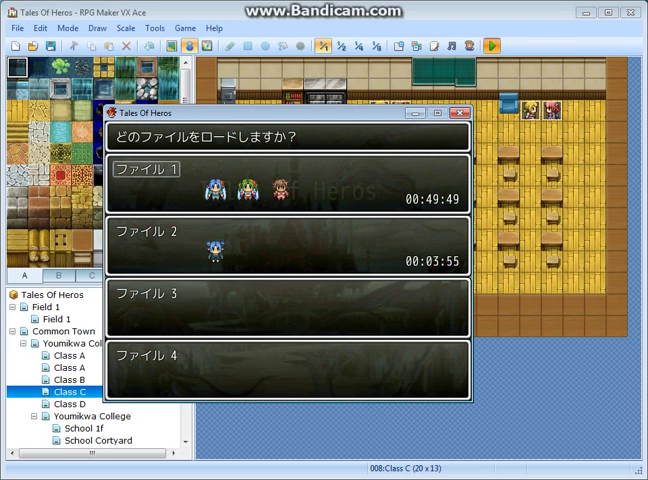
key(Down)
key(Up)
key(Down)
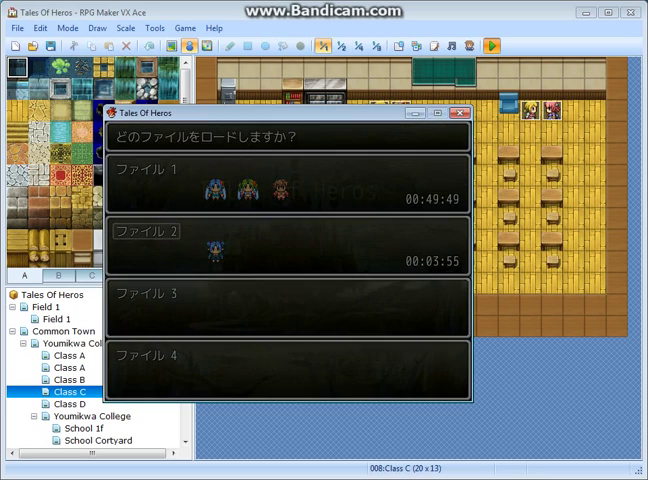
key(Return)
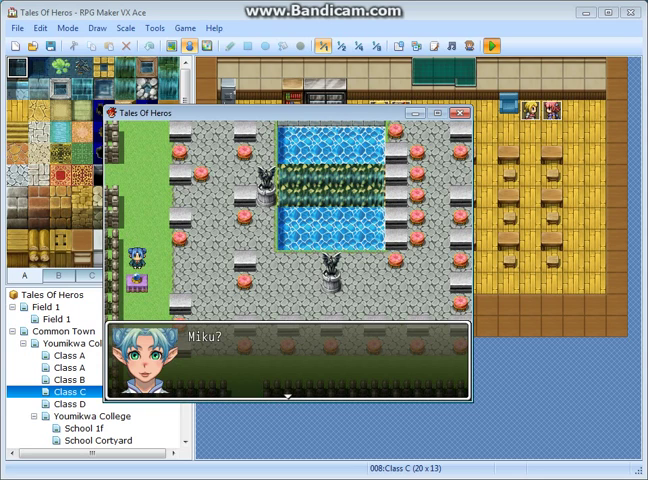
Advance through the 'Miku?' conversation and walk up into Youmikwa College 1F
key(Return)
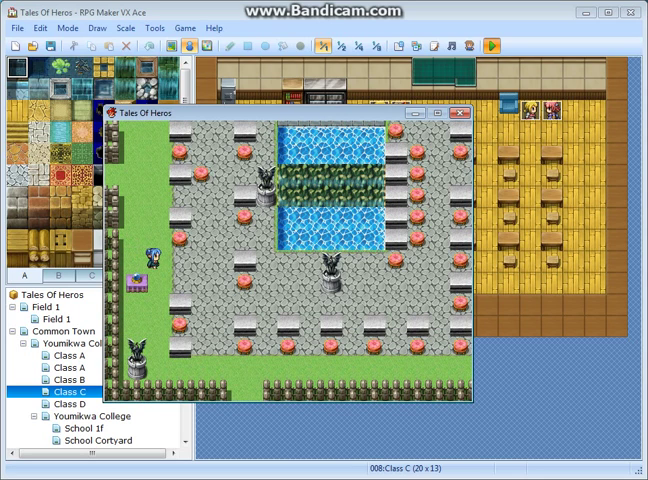
key(Right)
key(Return)
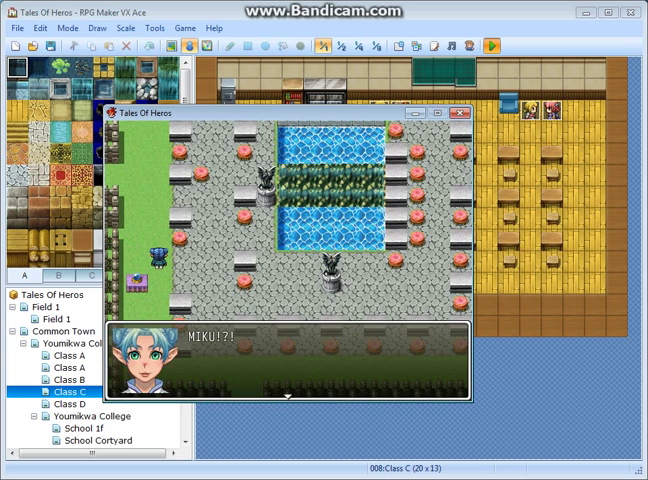
key(Return)
key(Return)
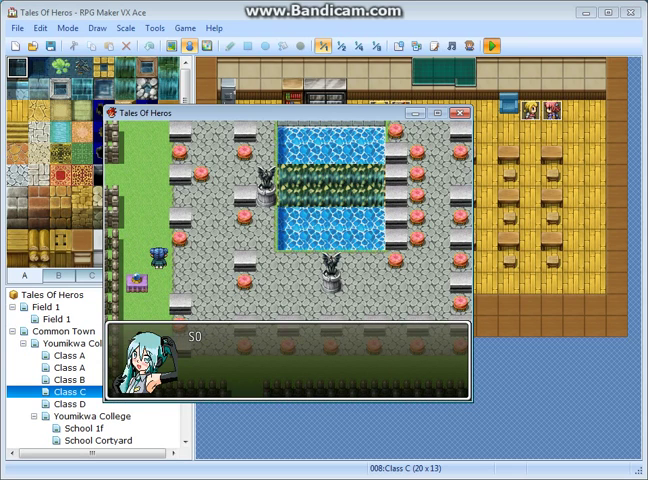
key(Return)
key(Return)
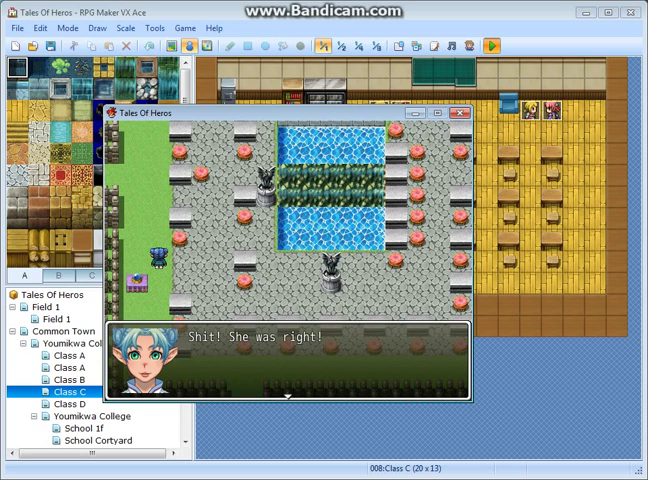
key(Return)
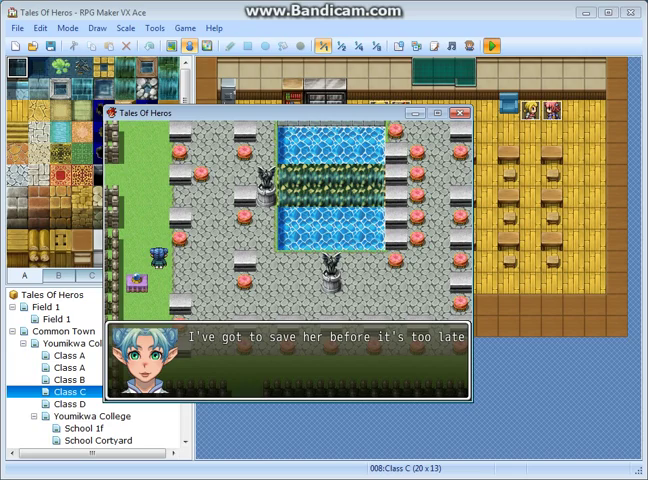
key(Return)
key(Up)
key(Up)
key(Left)
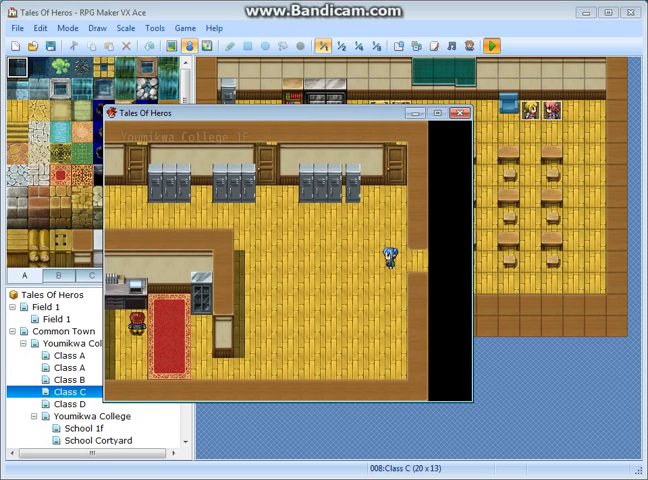
Walk the hero along the college hallway past the lockers and out into town
key(Left)
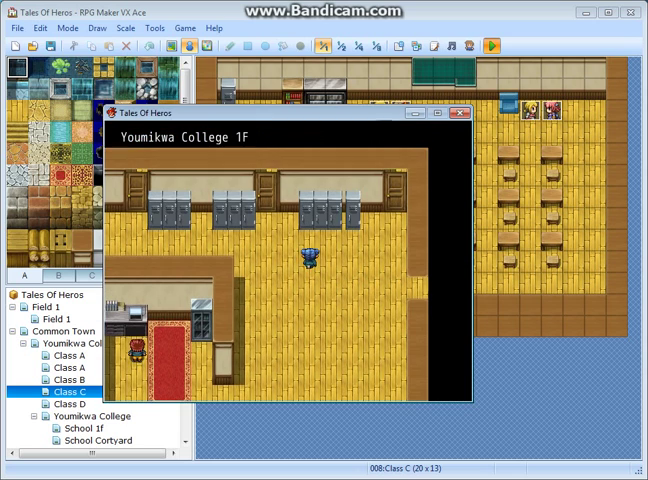
key(Up)
key(Left)
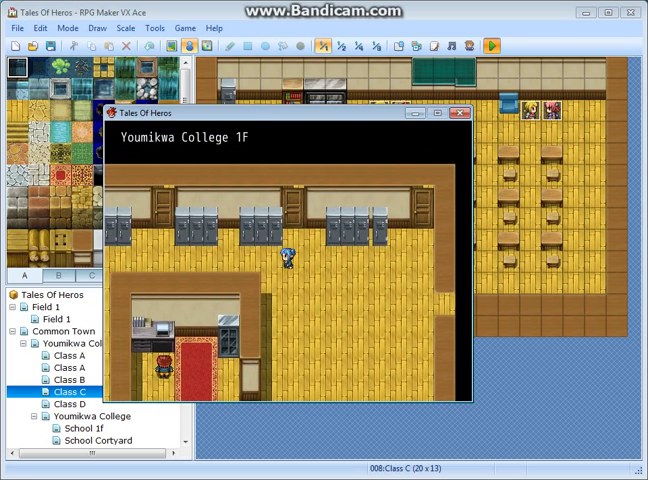
key(Left)
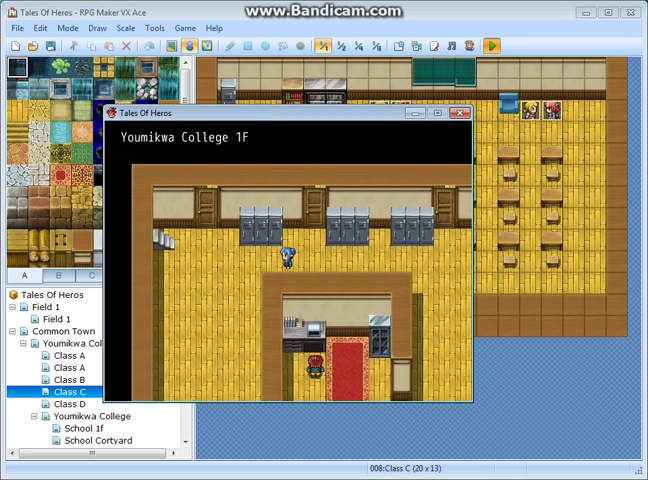
key(Down)
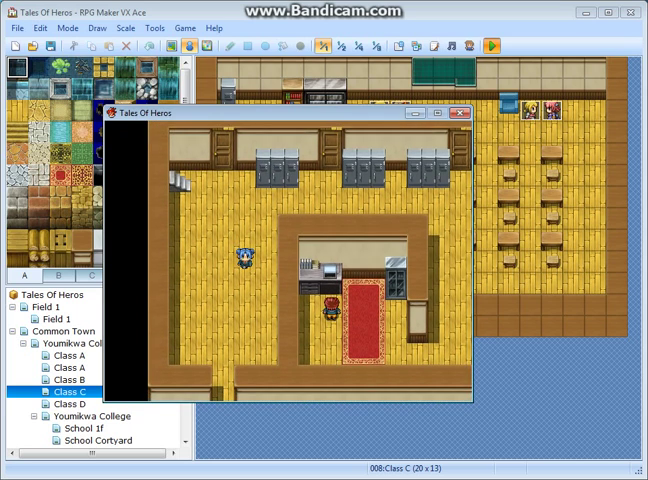
key(Down)
key(Down)
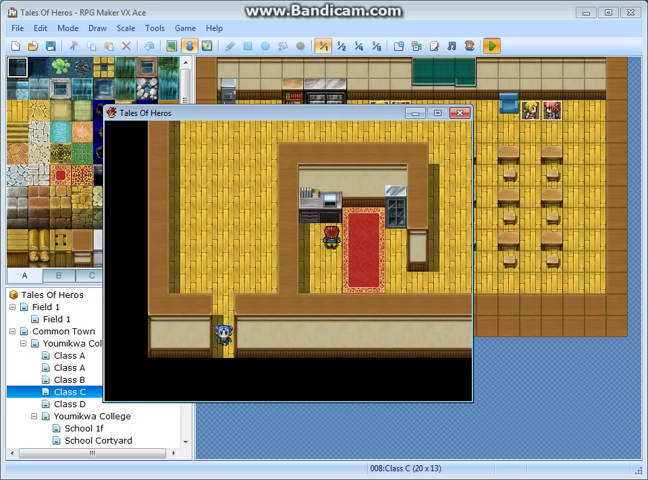
key(Down)
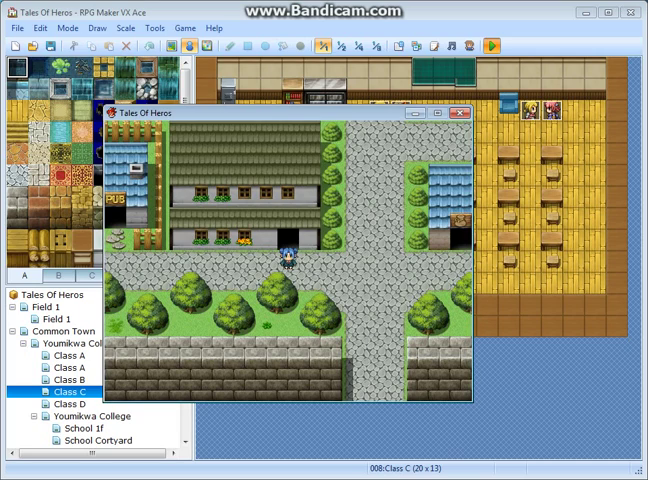
Walk the hero down and left along the town road past the pub toward the graveyard
key(Down)
key(Left)
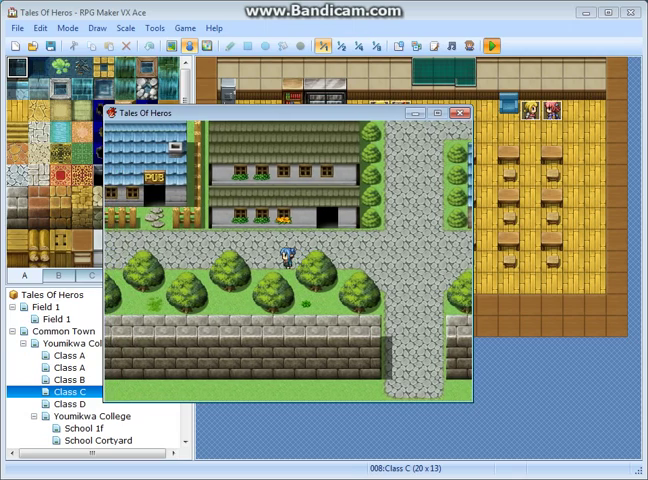
key(Left)
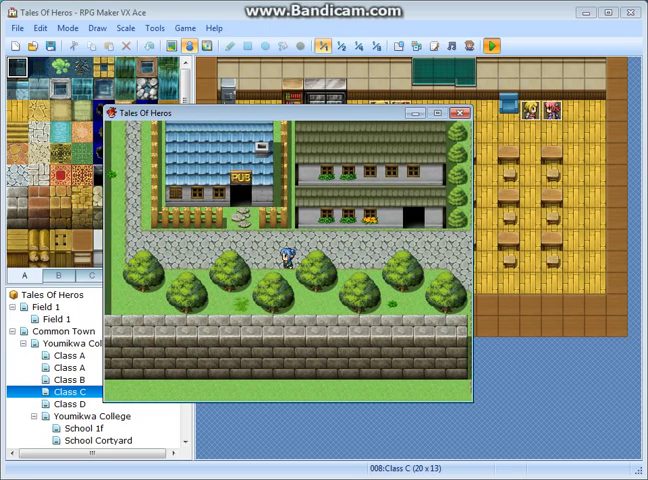
key(Up)
key(Left)
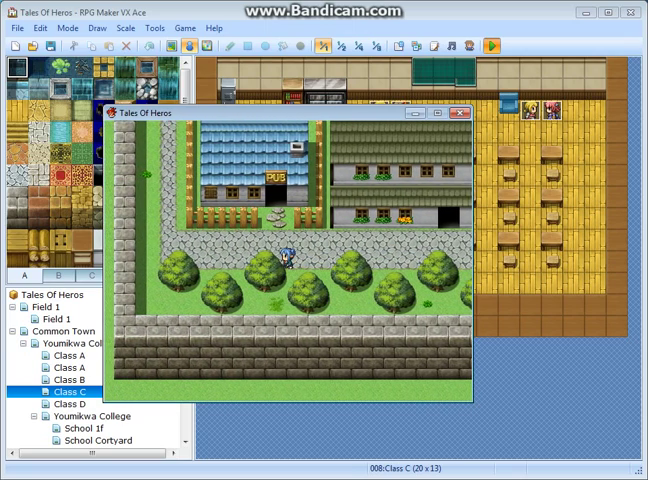
key(Left)
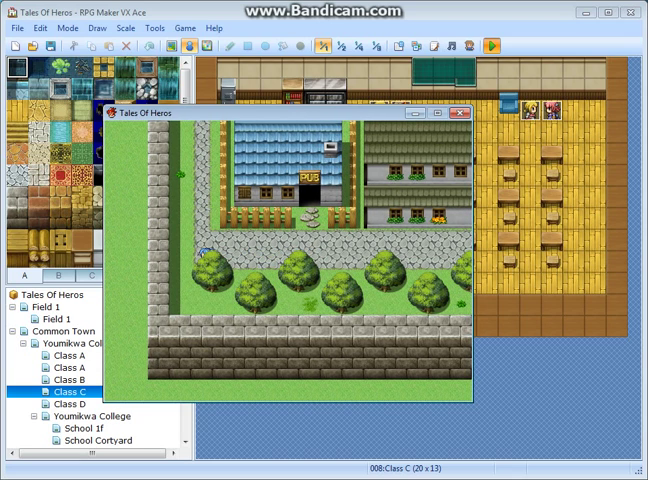
key(Up)
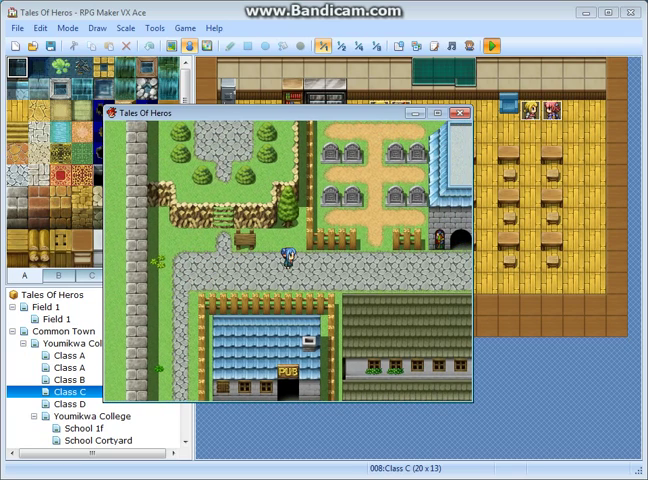
Walk right and down the street, then up toward the pond garden
key(Right)
key(Right)
key(Right)
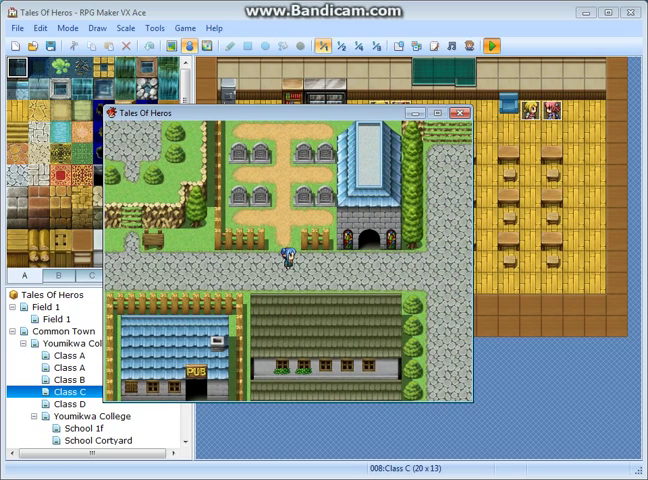
key(Right)
key(Right)
key(Right)
key(Right)
key(Right)
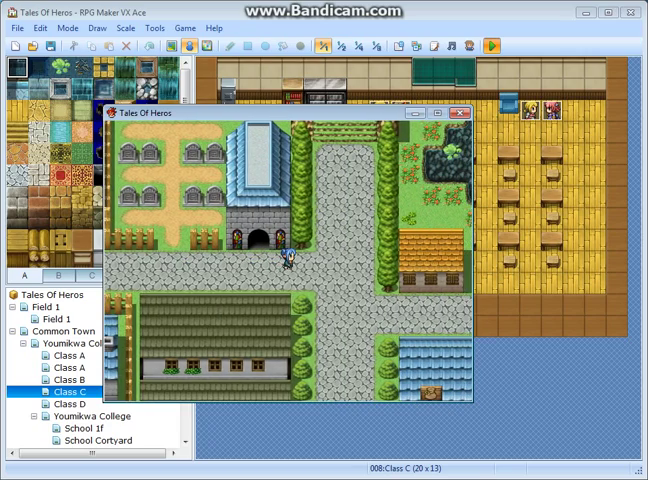
key(Down)
key(Down)
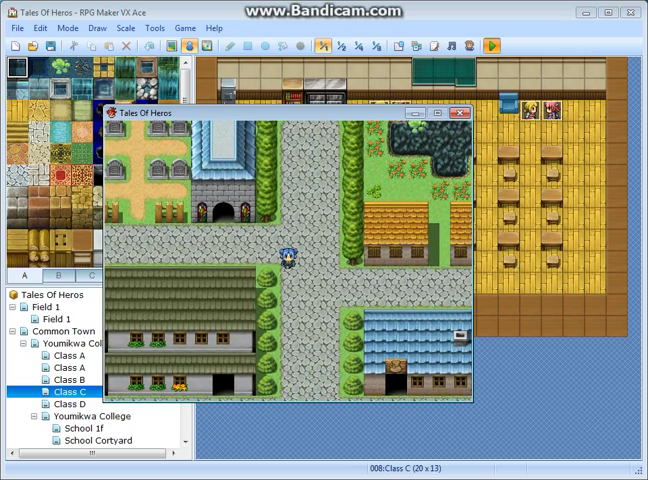
key(Down)
key(Down)
key(Down)
key(Up)
key(Up)
key(Up)
key(Up)
key(Up)
key(Up)
key(Up)
key(Up)
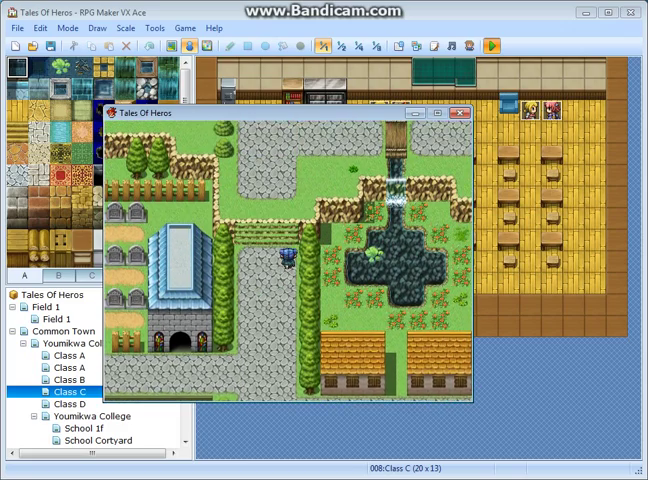
key(Up)
key(Up)
key(Up)
key(Up)
key(Up)
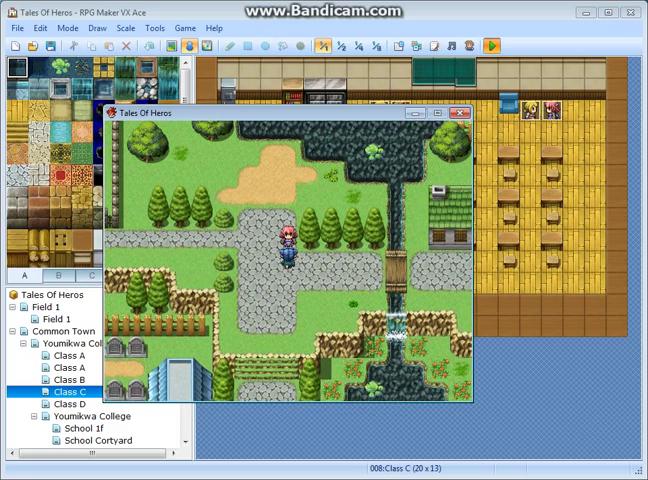
Talk to the pink-haired girl and finish her dialogue
key(Return)
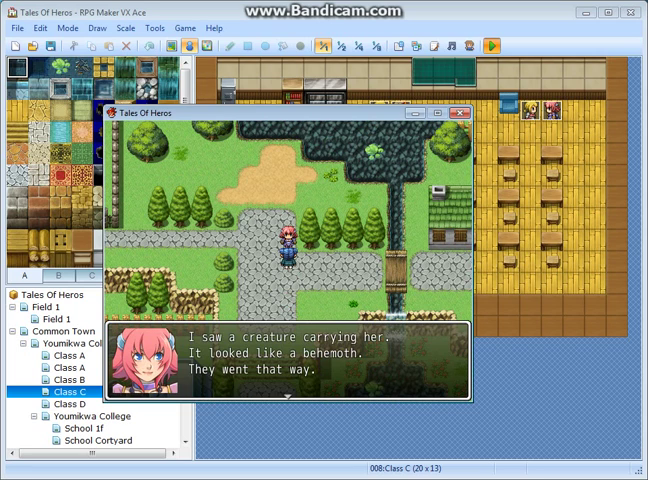
key(Return)
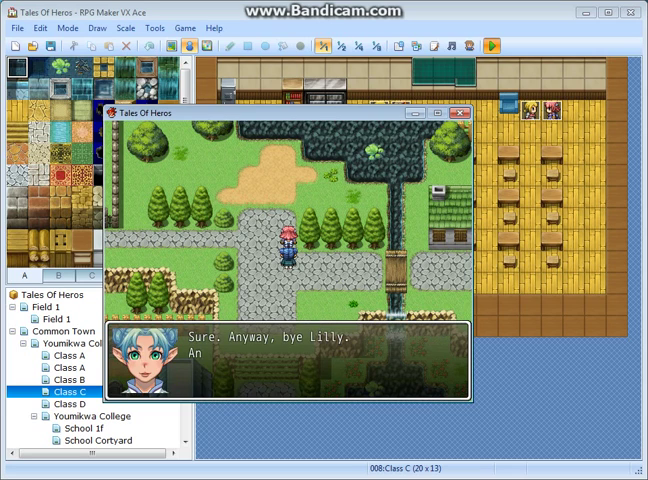
key(Return)
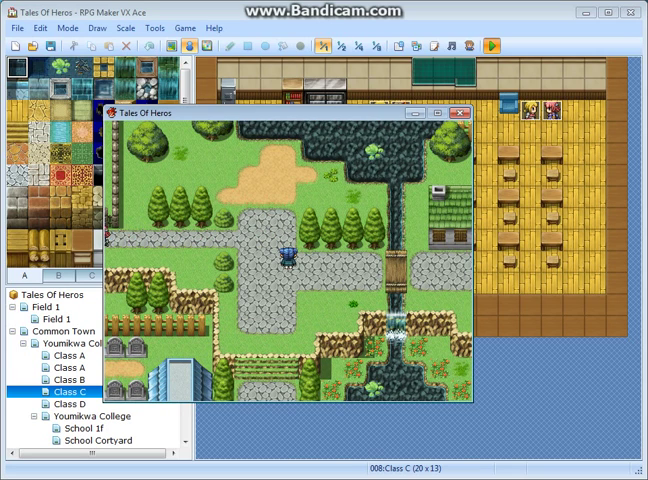
Walk the hero north past the trees to the stone wall, then east across the grass
key(Up)
key(Up)
key(Up)
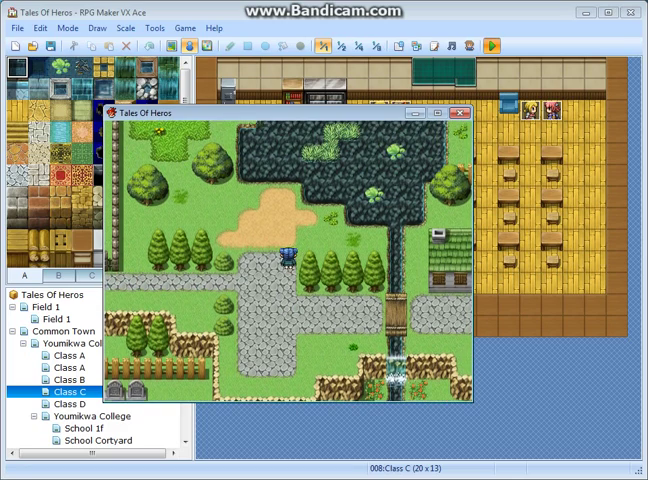
key(Left)
key(Left)
key(Left)
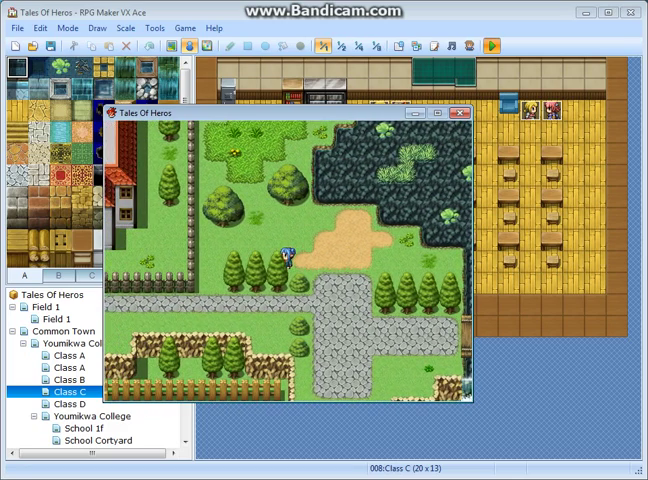
key(Up)
key(Up)
key(Up)
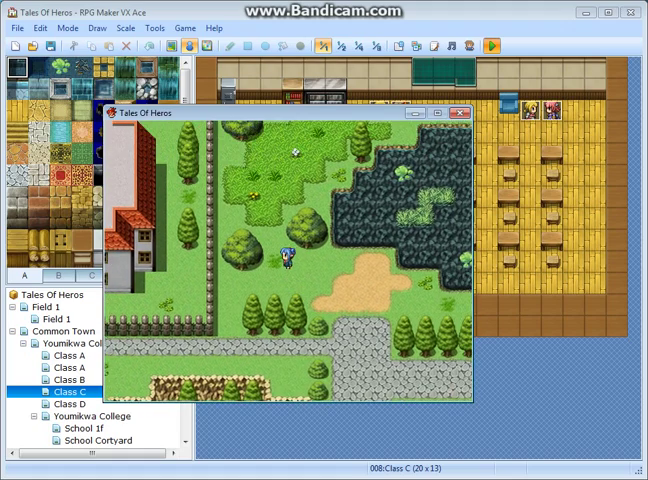
key(Up)
key(Up)
key(Up)
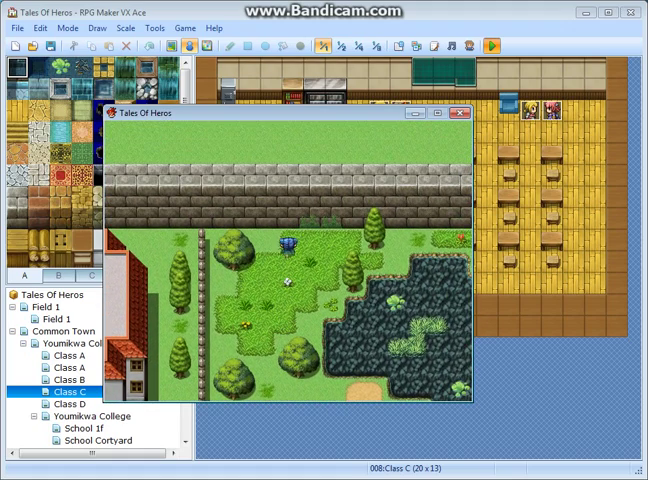
key(Right)
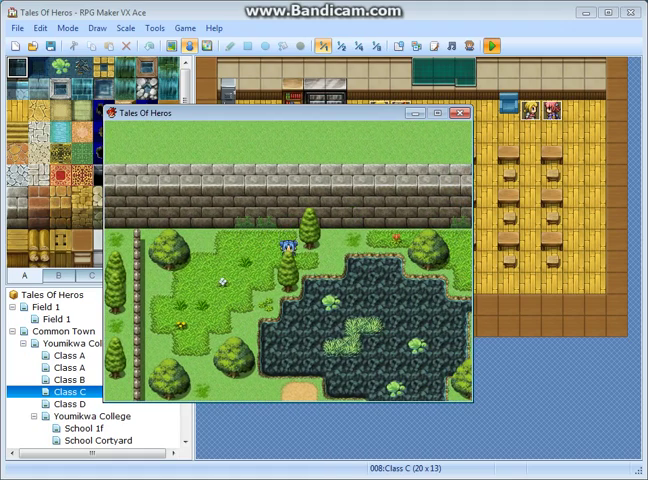
key(Right)
key(Right)
key(Right)
key(Right)
key(Right)
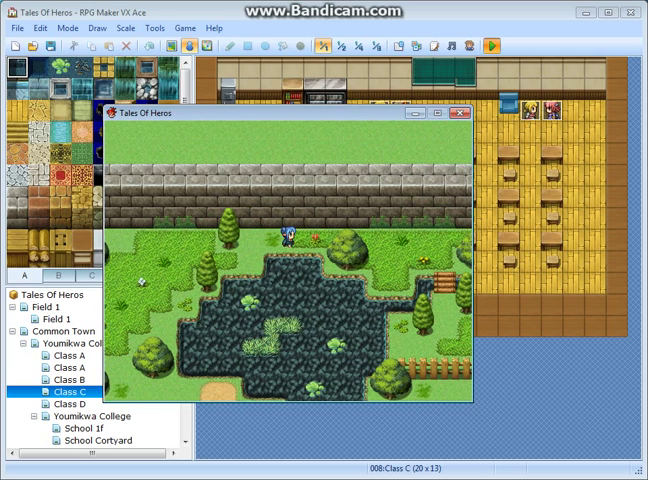
Walk the hero east along the stone wall past the bush
key(Right)
key(Right)
key(Right)
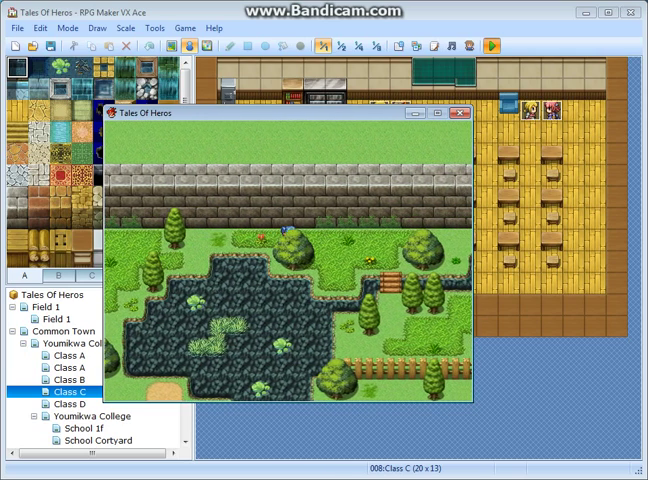
key(Right)
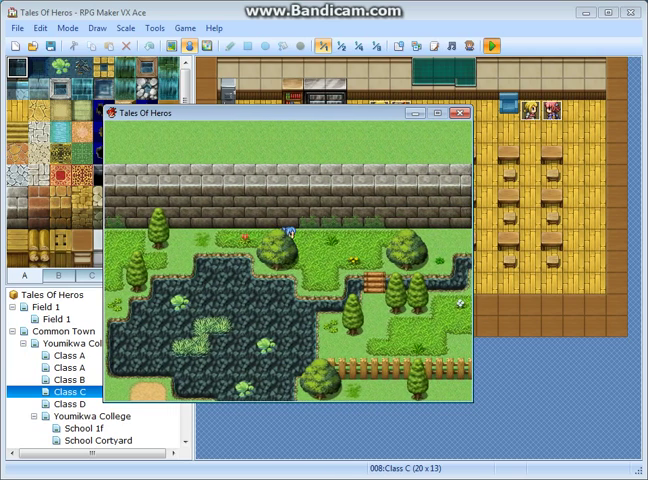
key(Right)
key(Right)
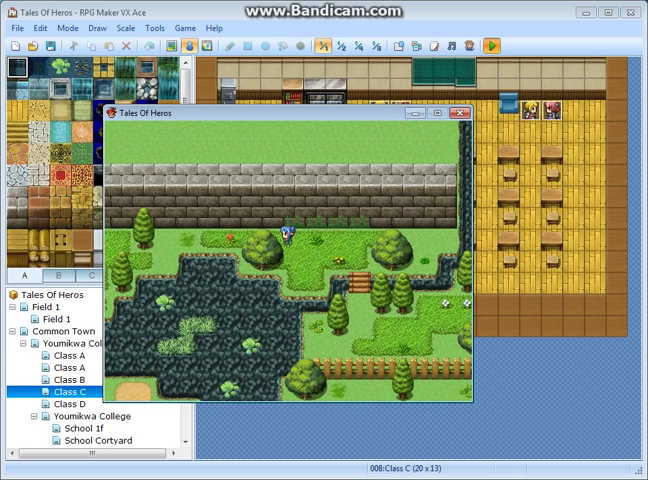
key(Right)
key(Left)
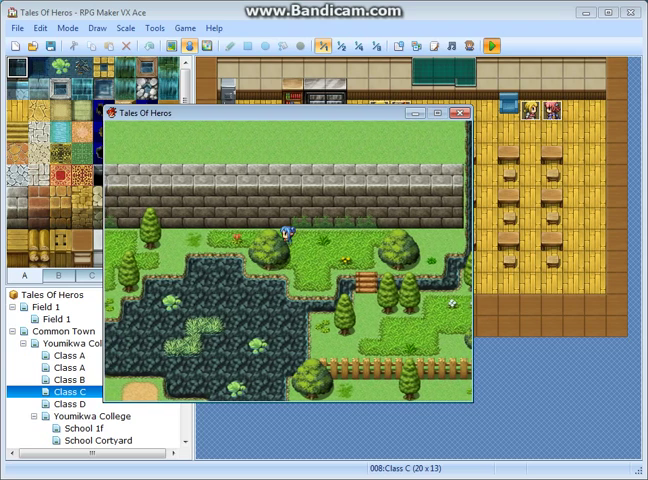
key(Left)
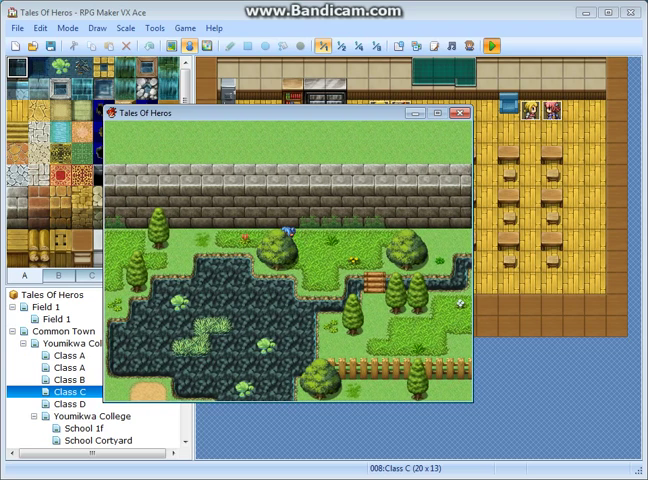
key(Right)
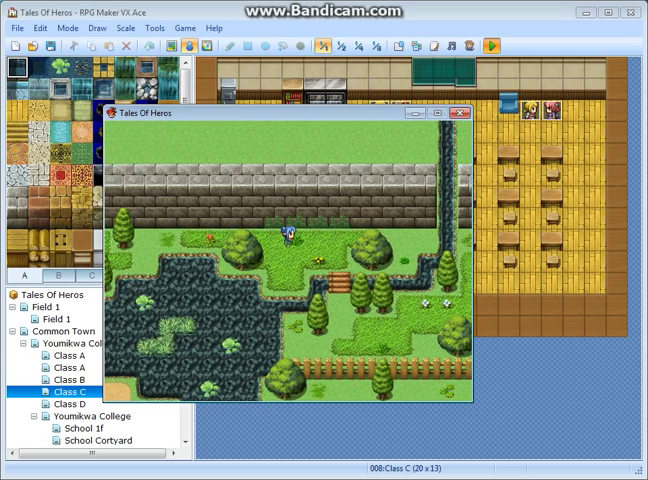
key(Right)
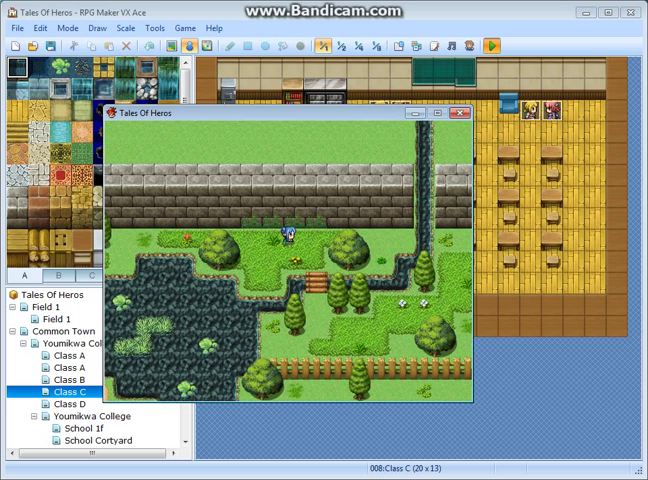
key(Right)
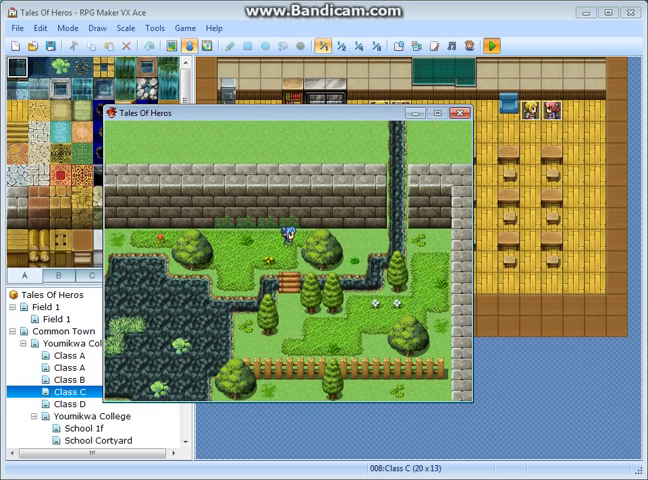
Walk the hero south toward the houses and over to the stone border
key(Down)
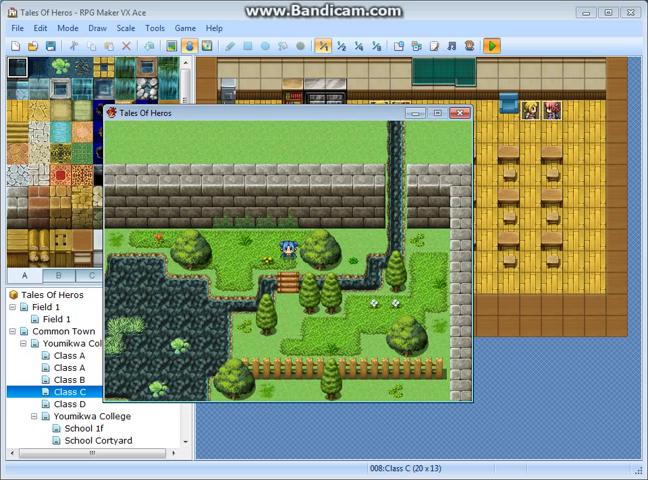
key(Down)
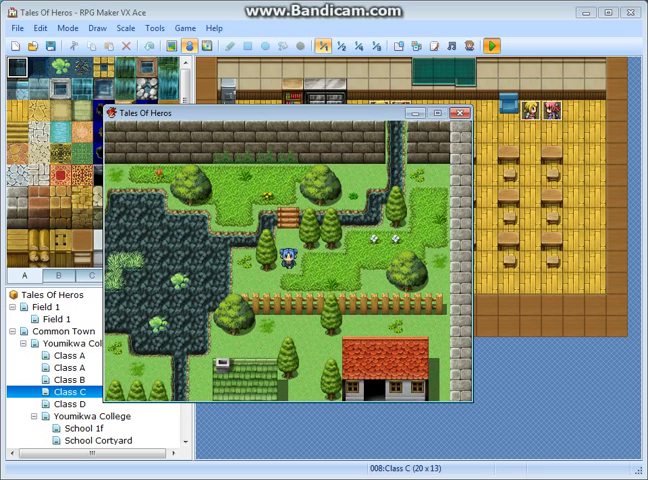
key(Right)
key(Up)
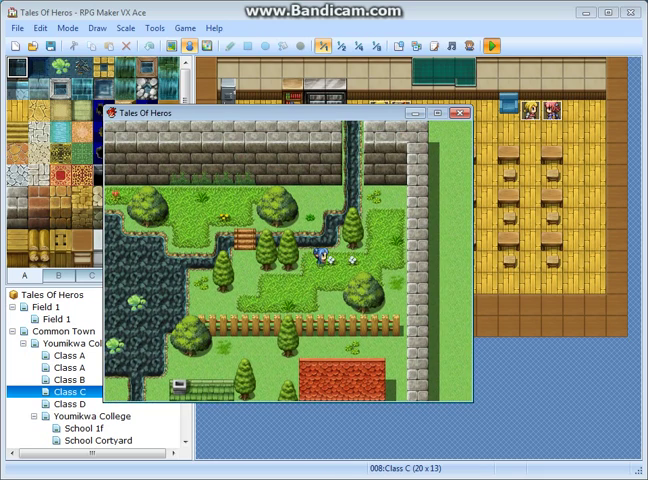
key(Right)
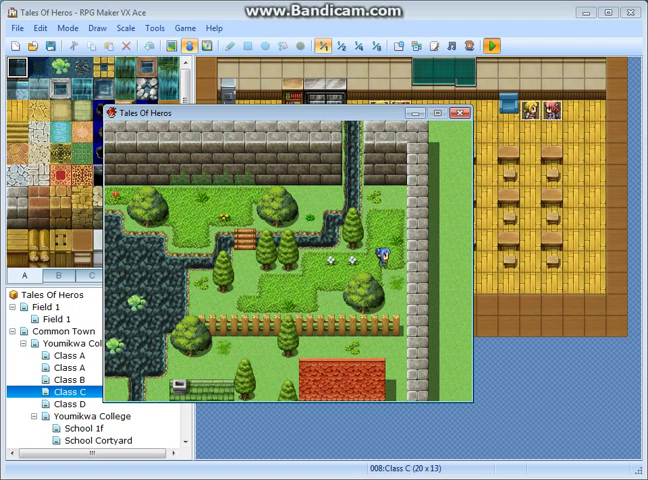
key(Down)
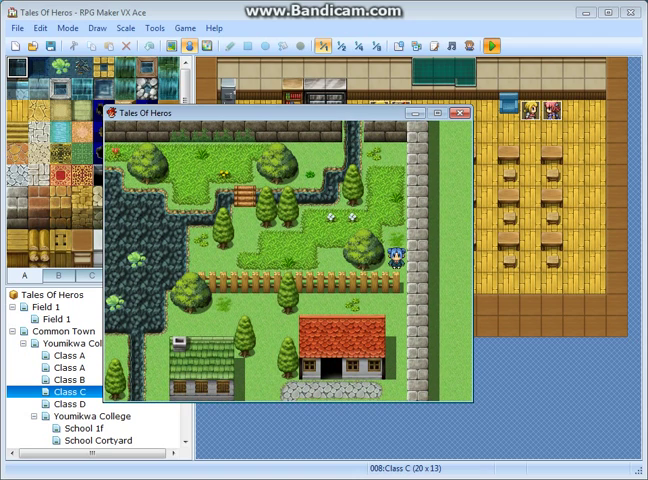
Answer Yes to the Transform question and dismiss the sword remark
key(Return)
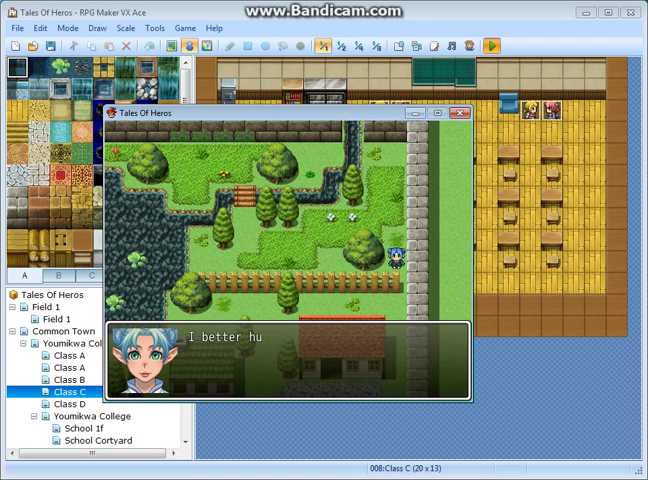
key(Return)
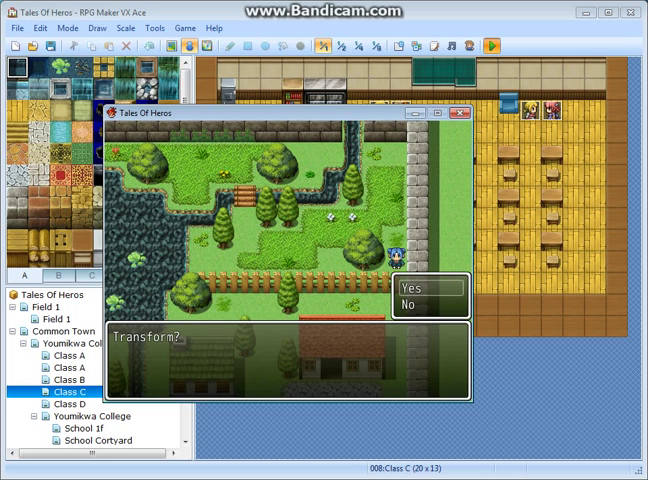
key(Return)
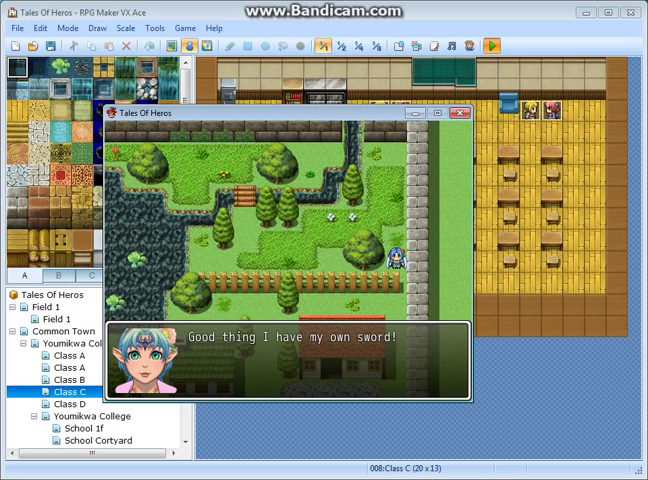
key(Return)
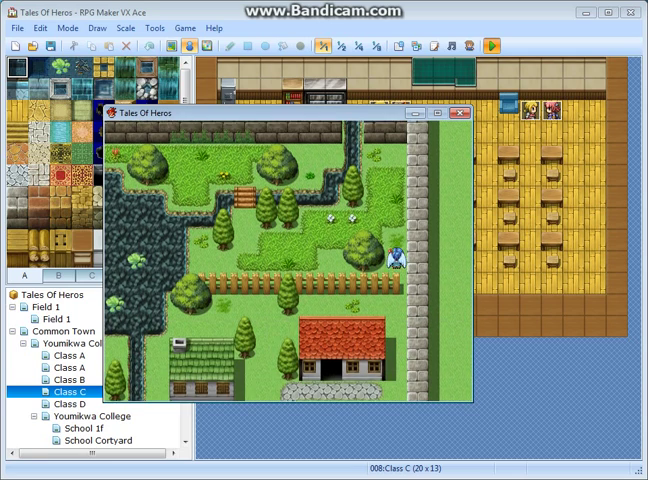
key(Up)
Walk the heroine down the field, then up and left along the wall past the pond
key(Down)
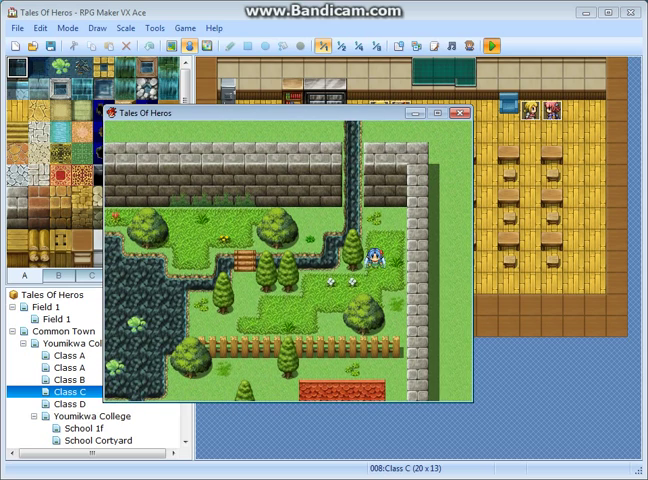
key(Down)
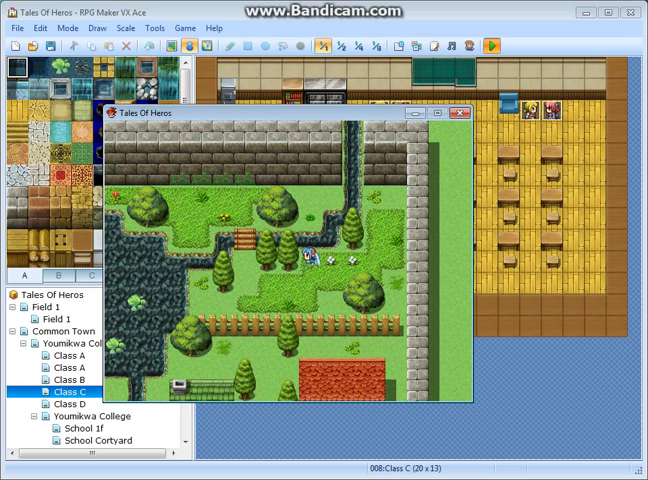
key(Down)
key(Down)
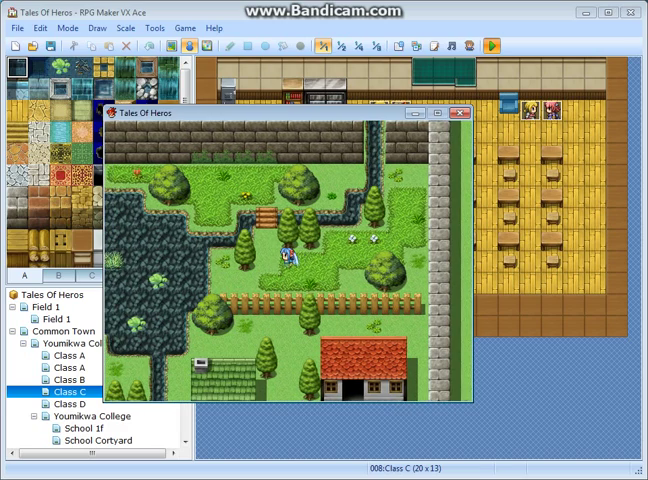
key(Left)
key(Up)
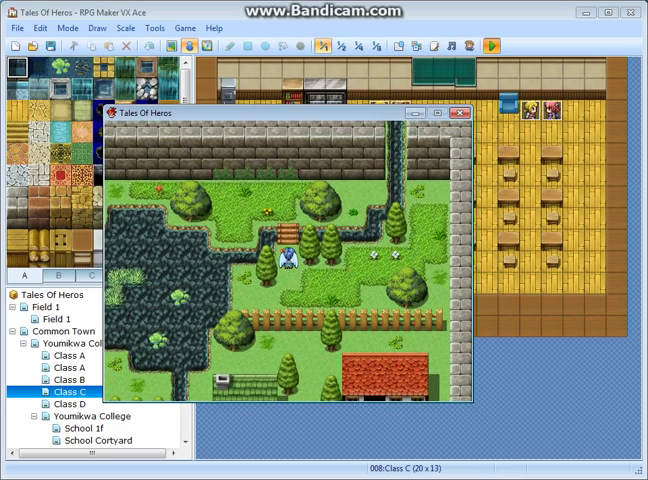
key(Up)
key(Up)
key(Up)
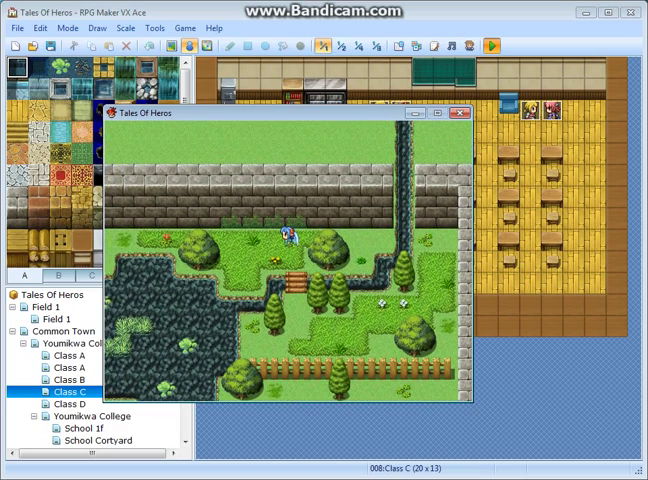
key(Left)
key(Left)
key(Left)
key(Left)
key(Left)
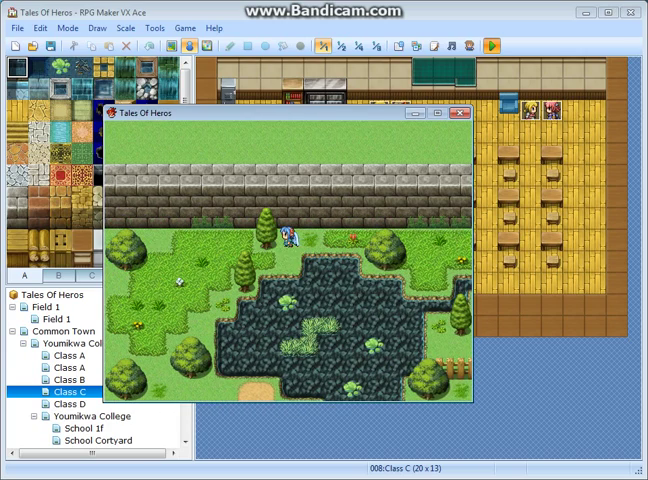
key(Left)
key(Left)
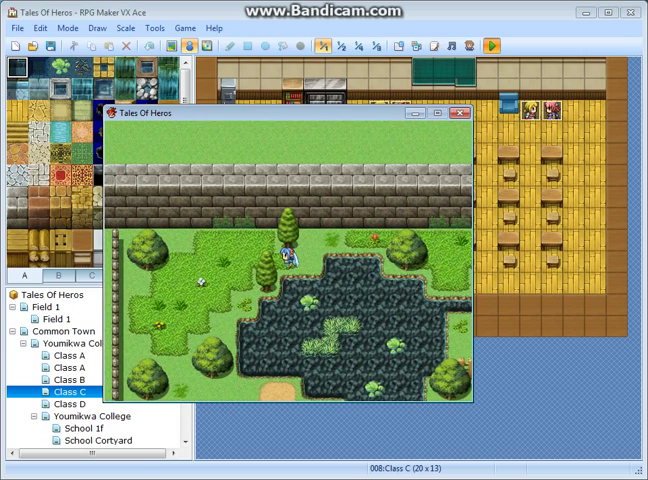
key(Left)
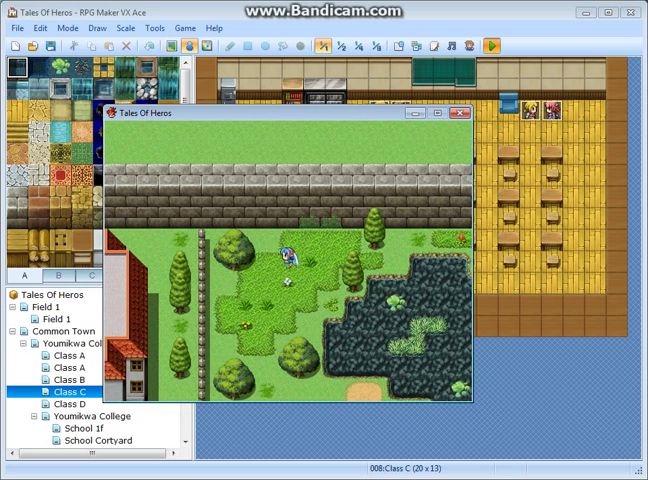
Walk the heroine down and left toward the red-roofed house, beside the trees
key(Down)
key(Left)
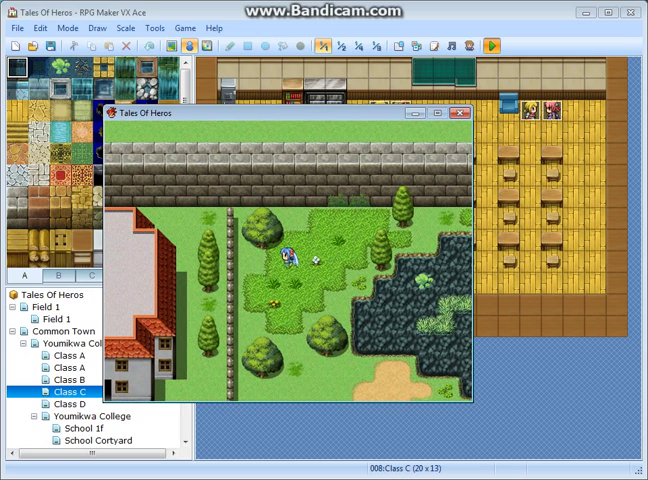
key(Left)
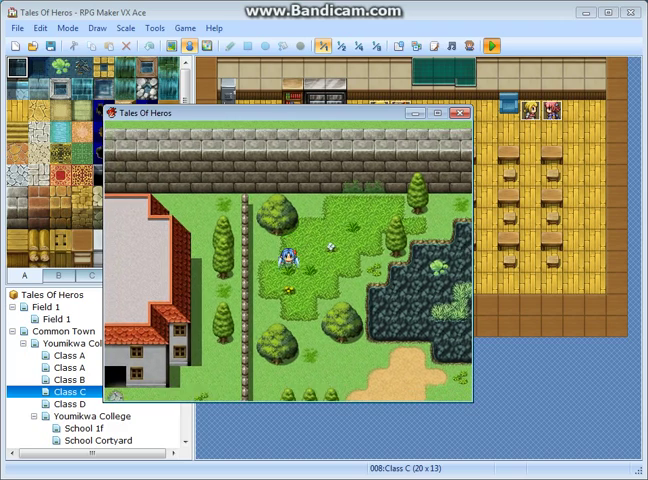
key(Down)
key(Down)
key(Down)
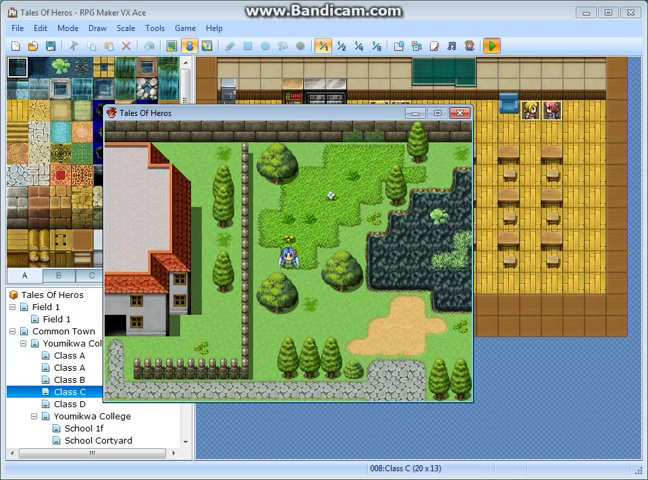
key(Down)
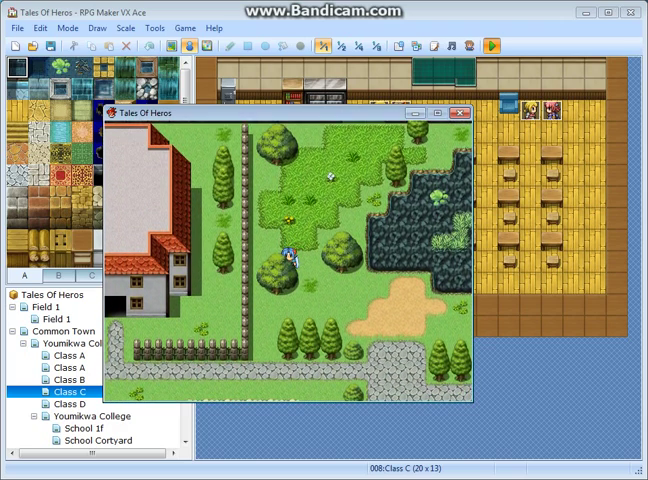
key(Down)
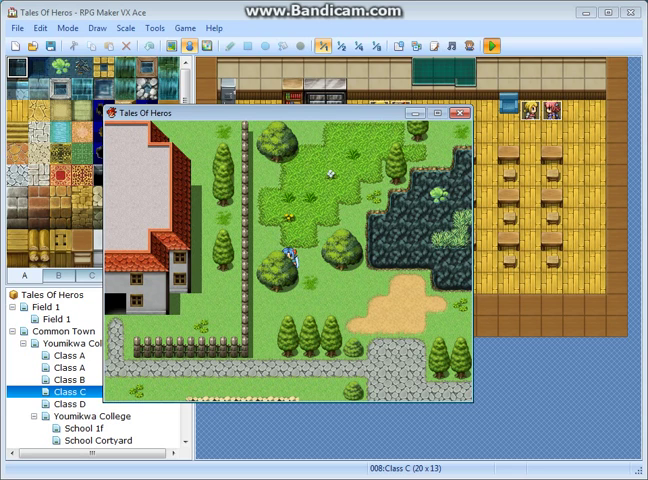
Quit from the in-game menu to the title screen and start a New Story
key(Escape)
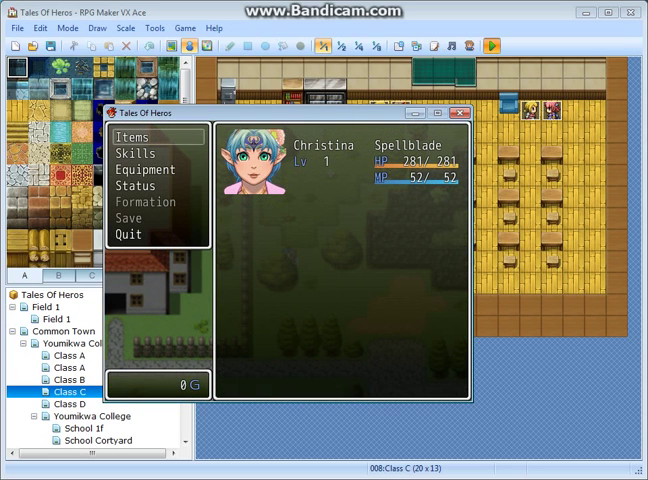
key(Down)
key(Down)
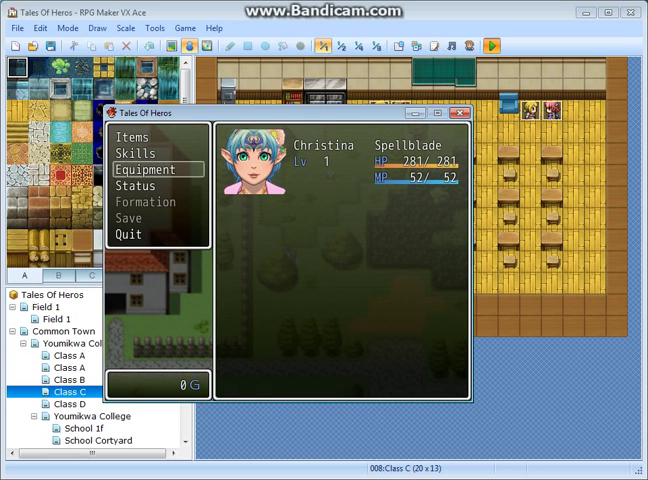
key(Down)
key(Down)
key(Down)
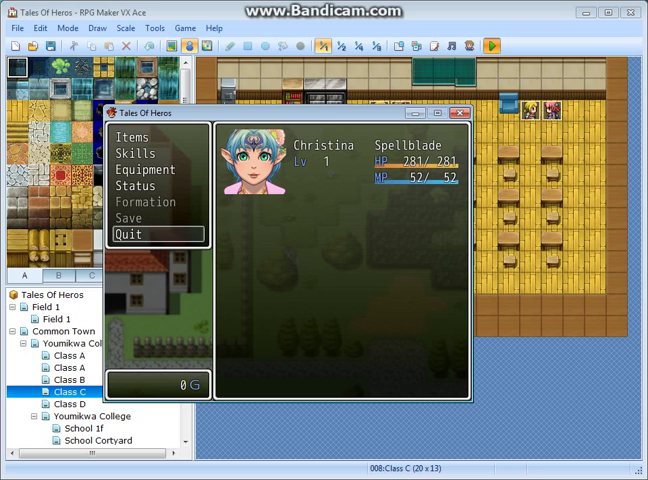
key(Return)
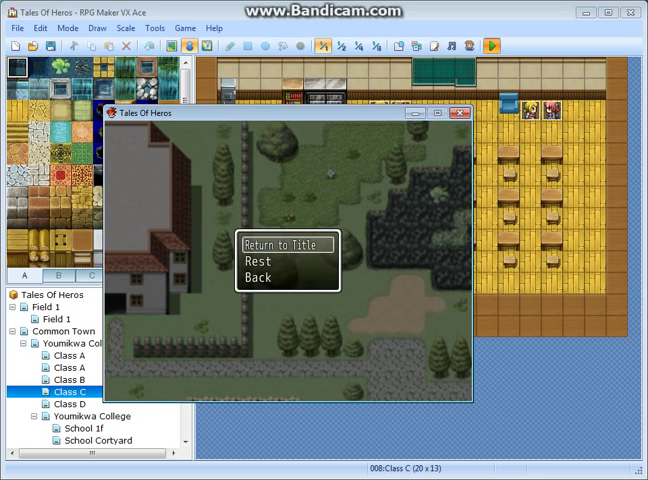
key(Escape)
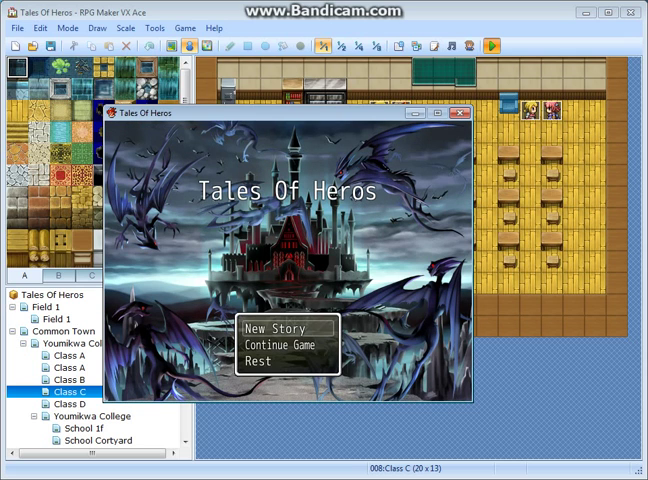
key(Return)
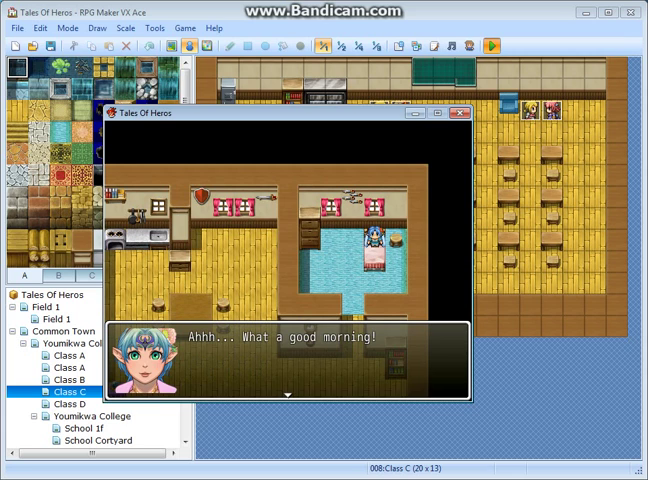
Dismiss the good morning dialogue and quit back to the title screen
key(Return)
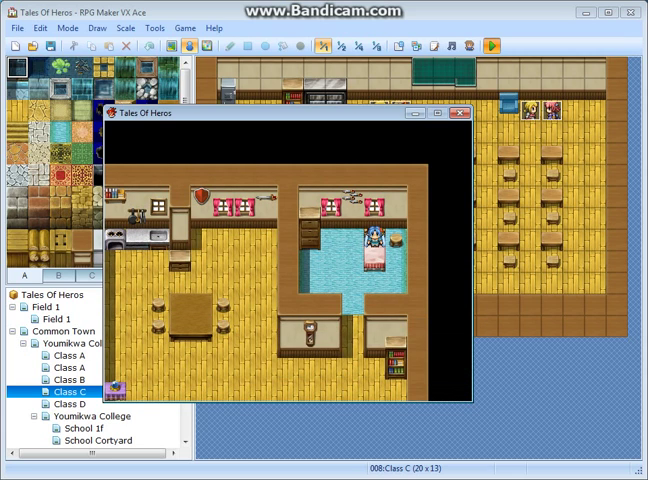
key(Escape)
key(Down)
key(Down)
key(Down)
key(Down)
key(Down)
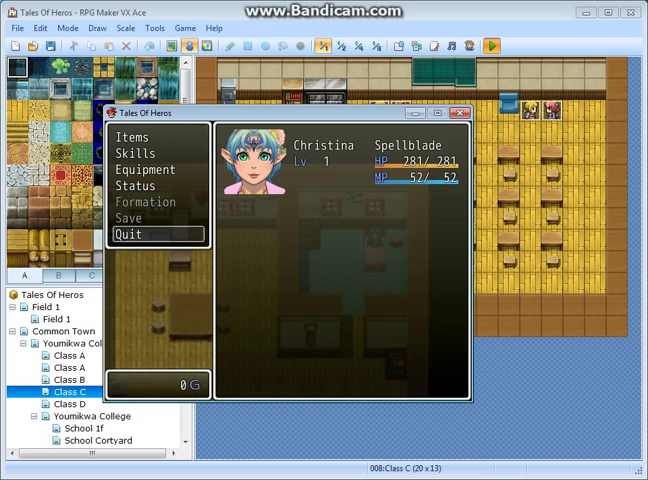
key(Return)
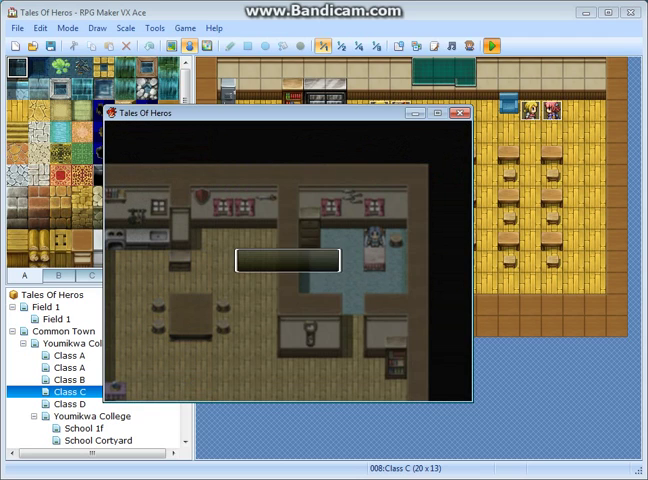
key(Escape)
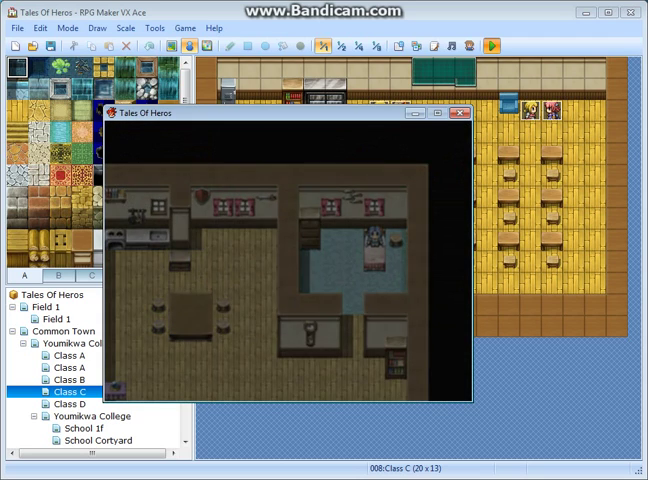
key(Return)
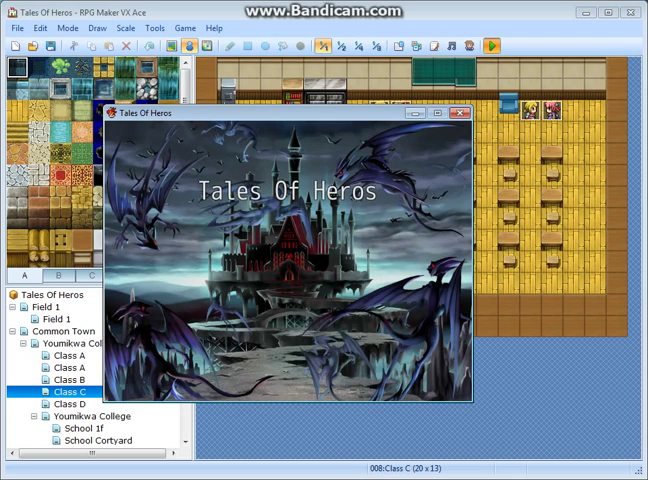
Continue the game from the first saved file
key(Down)
key(Return)
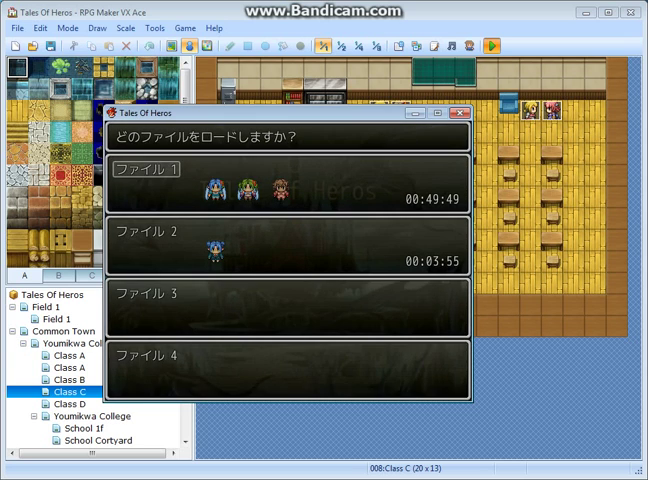
key(Return)
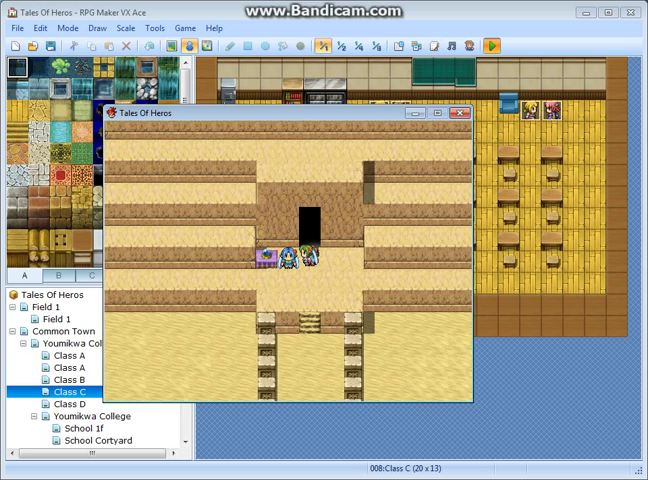
Walk the party across the sand terrace and up to the pyramid doorway
key(Down)
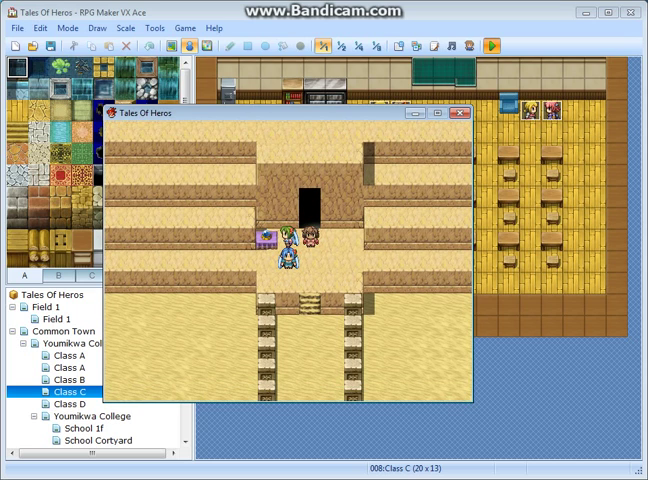
key(Left)
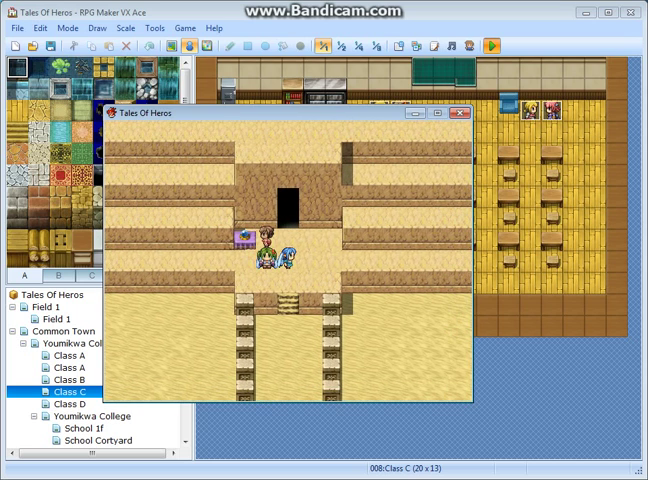
key(Right)
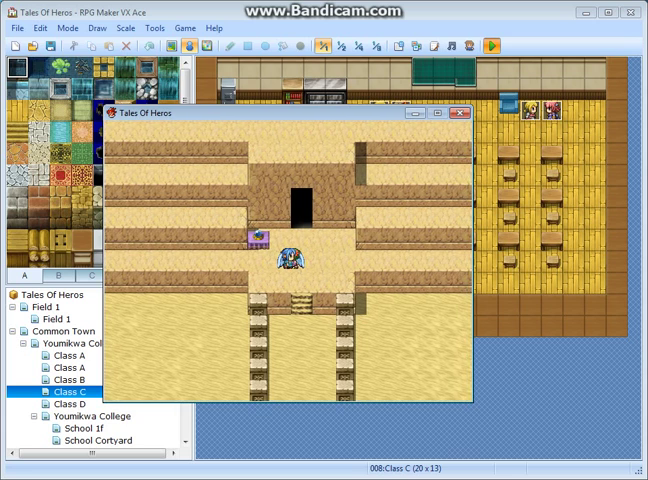
key(Right)
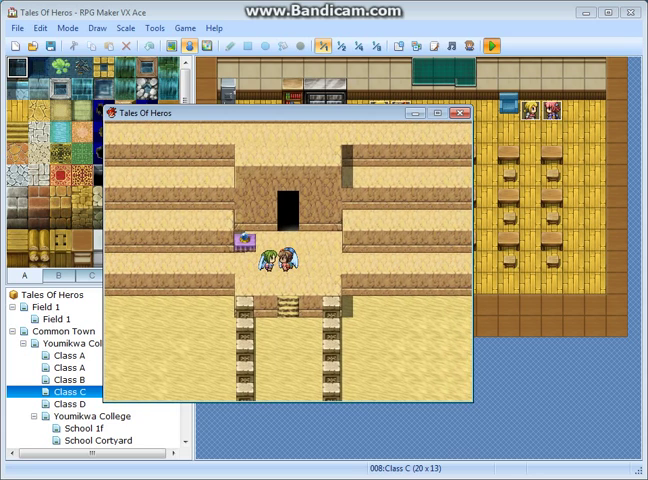
key(Up)
key(Up)
key(Up)
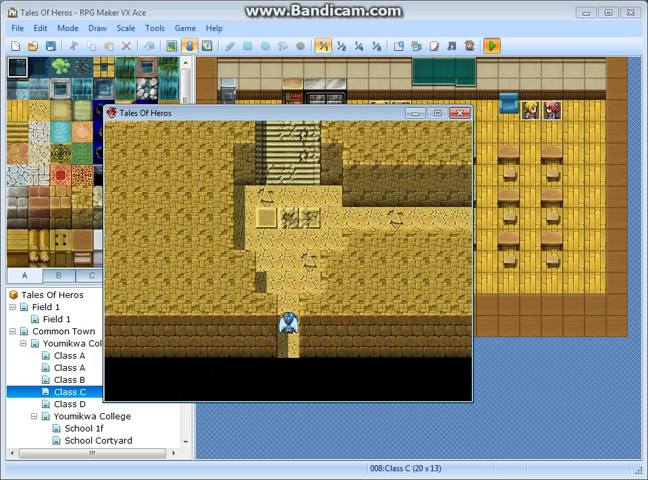
Walk the party north inside the pyramid and climb the staircase
key(Up)
key(Up)
key(Up)
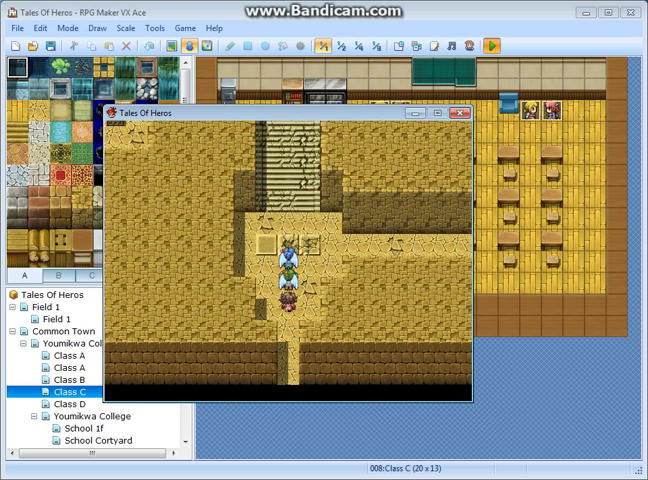
key(Up)
key(Up)
key(Up)
key(Up)
key(Up)
key(Up)
key(Up)
key(Up)
key(Up)
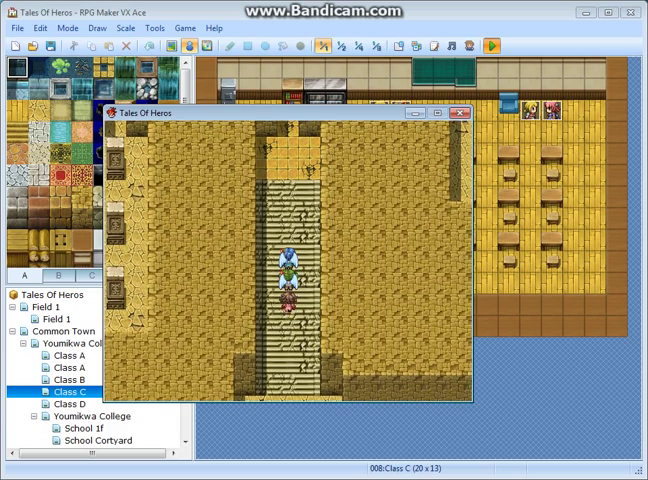
key(Up)
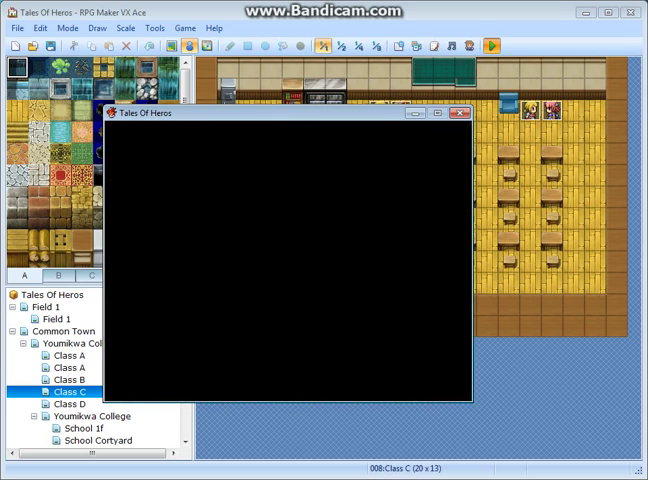
Dismiss the Sticky Keys prompt and Skeleton message, then choose to flee
key(shift)
key(shift)
key(shift)
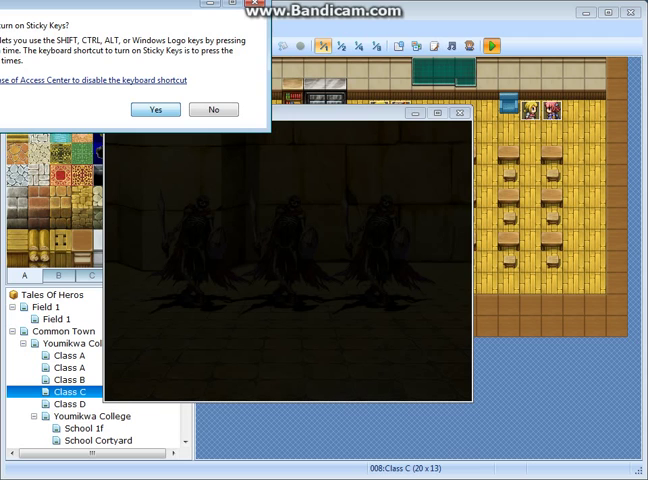
key(Escape)
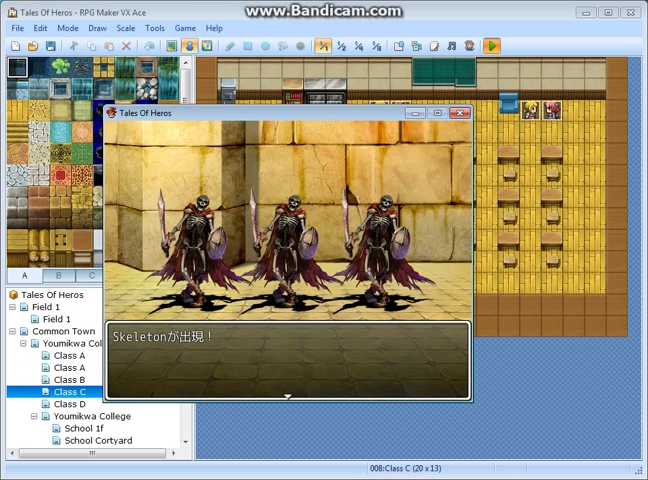
key(Return)
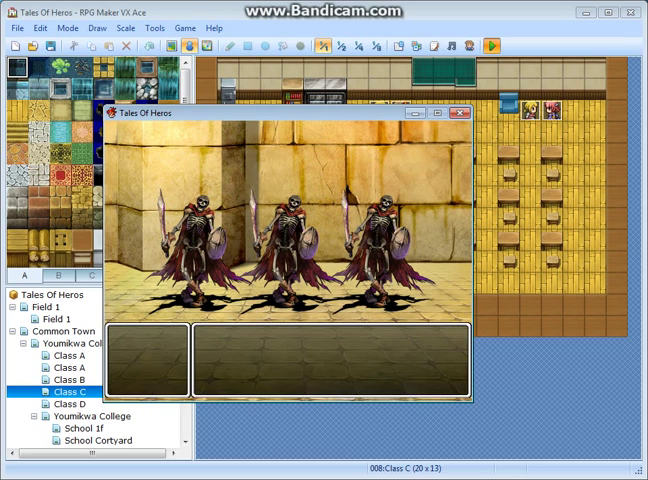
key(Return)
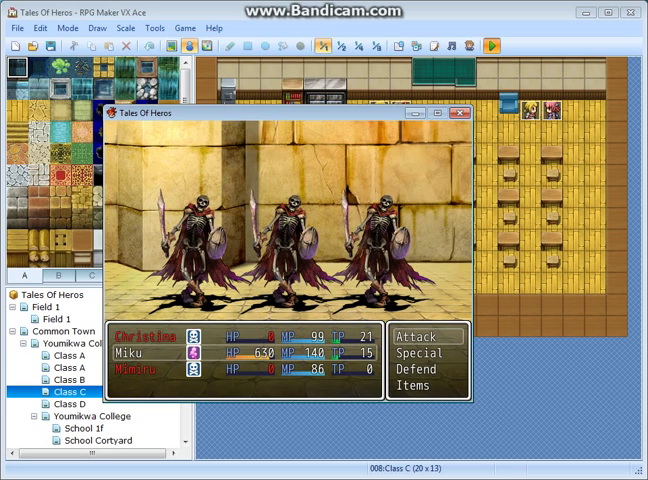
key(Escape)
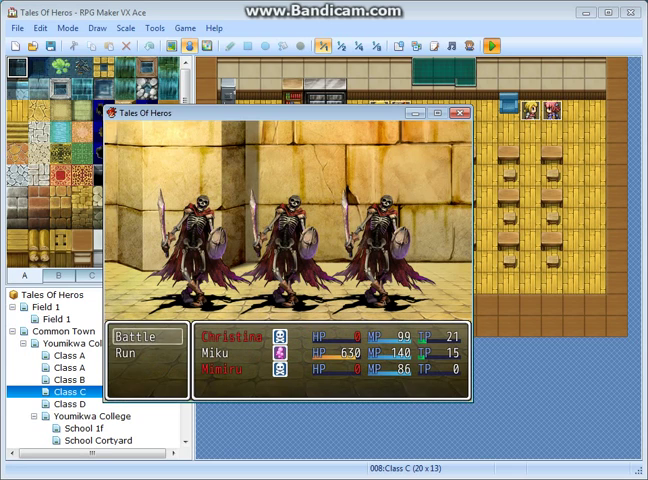
key(Down)
Confirm running away, then walk the party right into the room of pillars
key(Return)
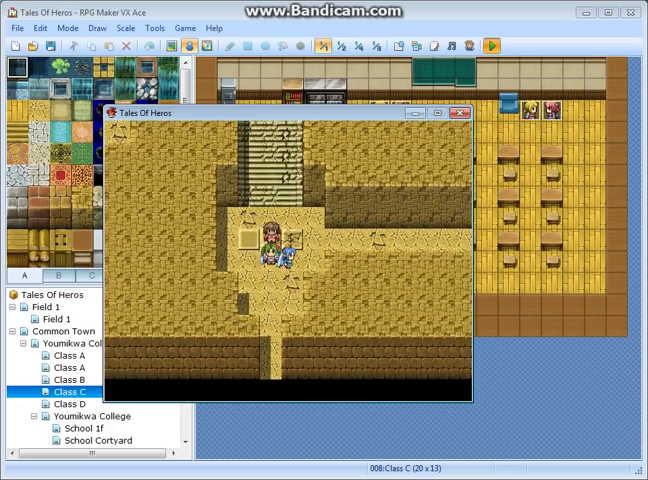
key(Right)
key(Right)
key(Right)
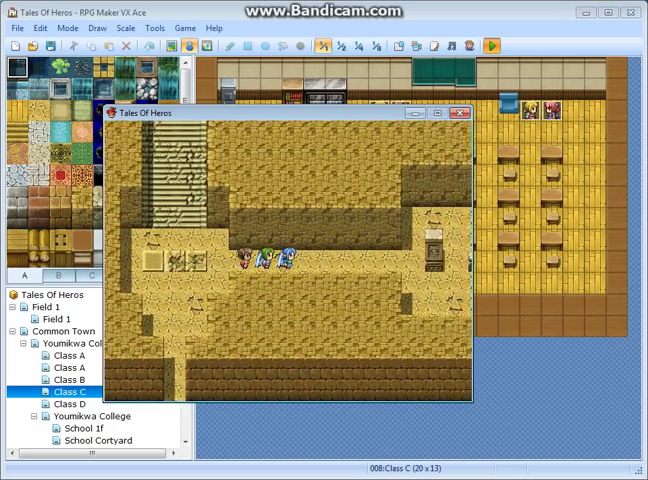
key(Right)
key(Right)
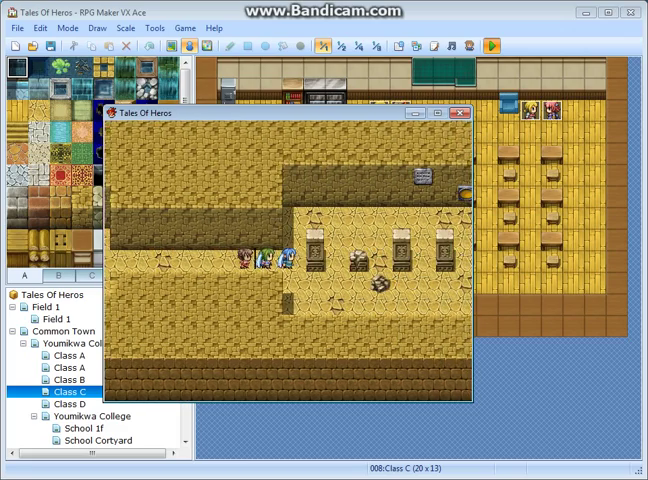
key(Down)
key(Right)
key(Right)
key(Right)
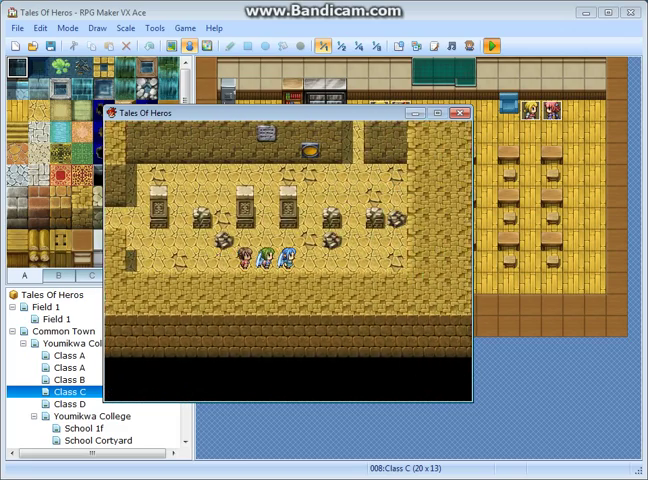
Walk up between the pillars toward the sign until the Scorpion battle begins
key(Up)
key(Up)
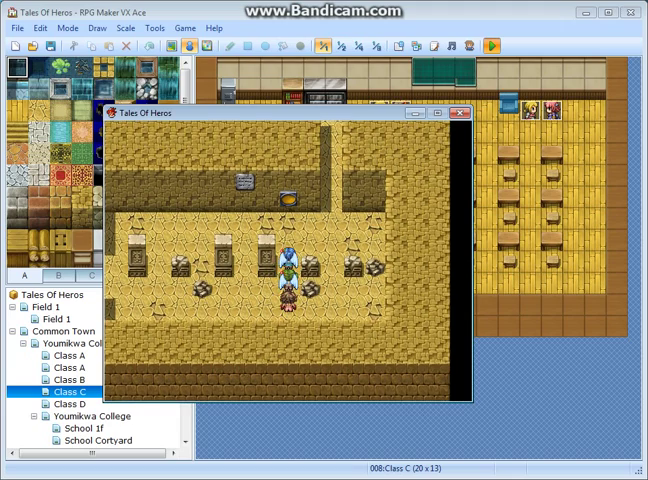
key(Up)
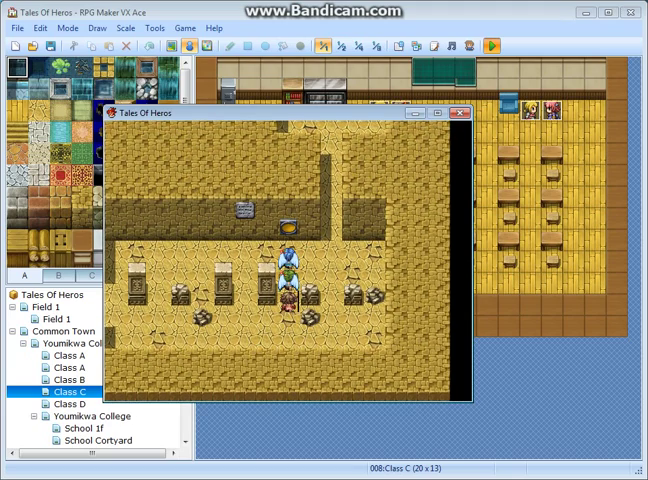
key(Up)
key(Right)
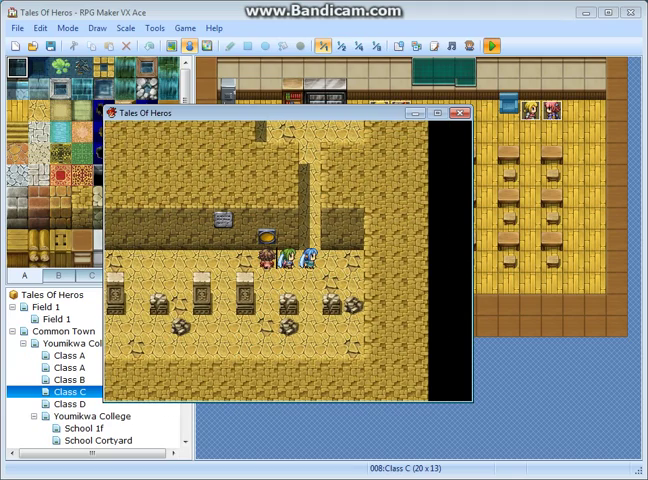
key(Return)
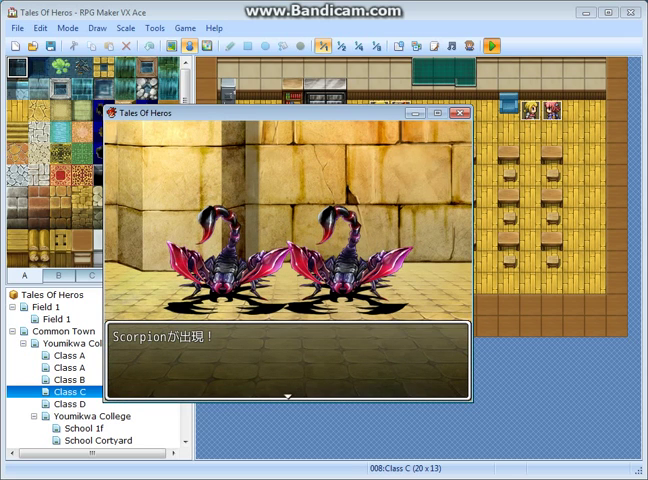
Flee from the two Scorpions and walk the party left
key(Return)
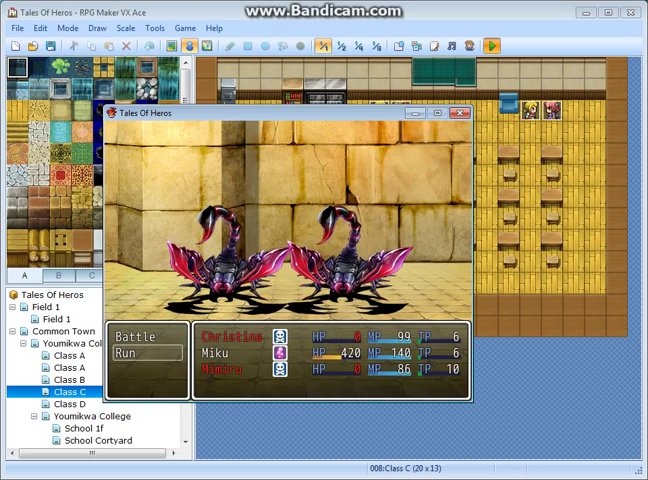
key(Return)
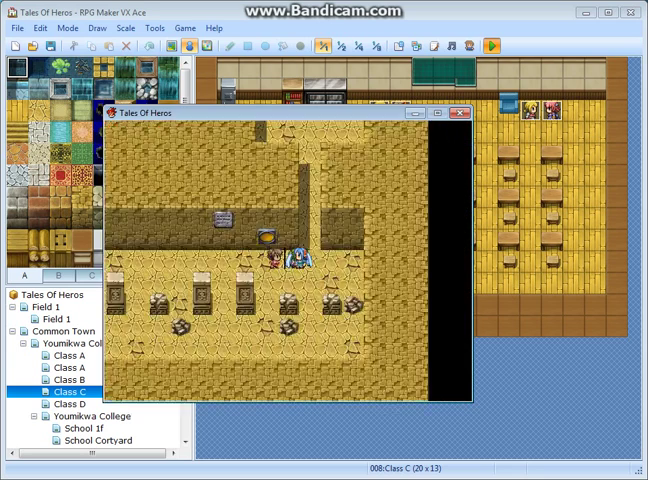
key(Left)
key(Left)
key(Left)
key(Left)
key(Left)
key(Left)
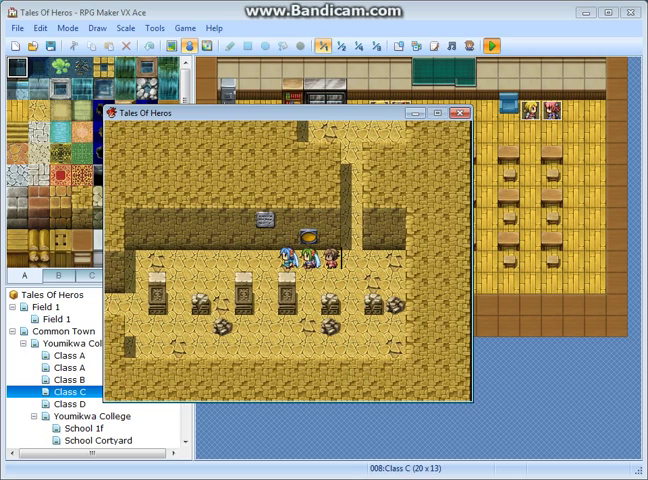
key(Left)
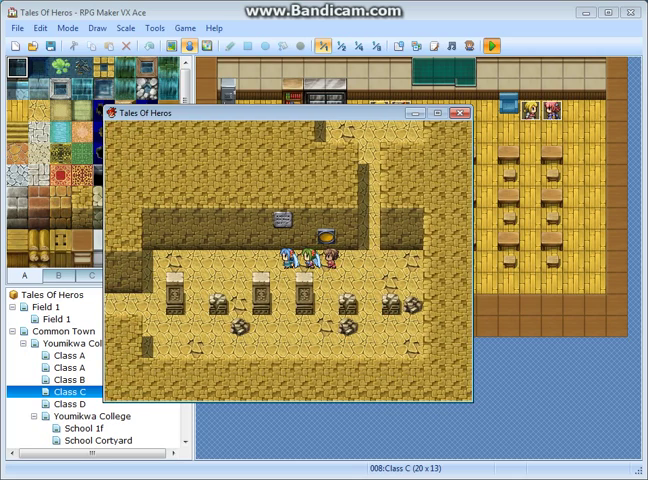
Read the sign on the wall and close its message
key(Up)
key(Return)
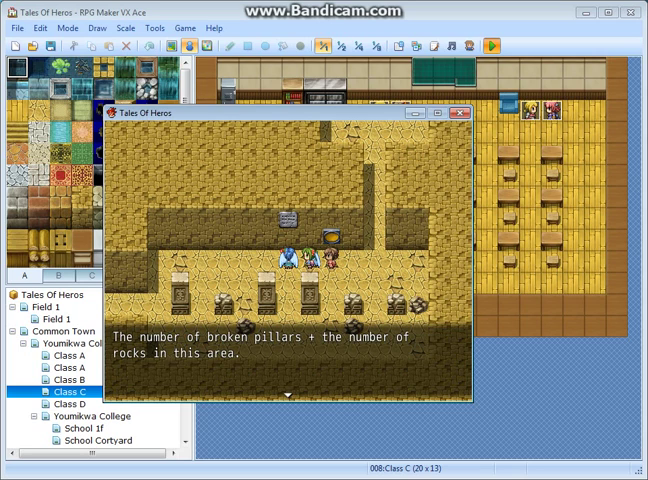
key(Return)
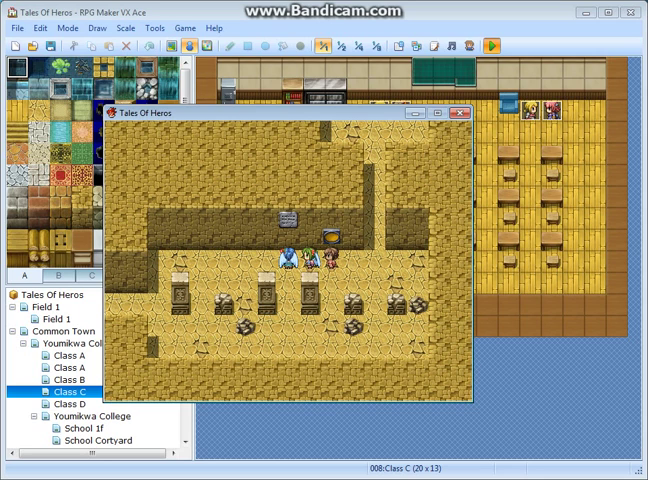
Walk the party right and up the corridor until the Skeleton battle starts
key(Right)
key(Right)
key(Right)
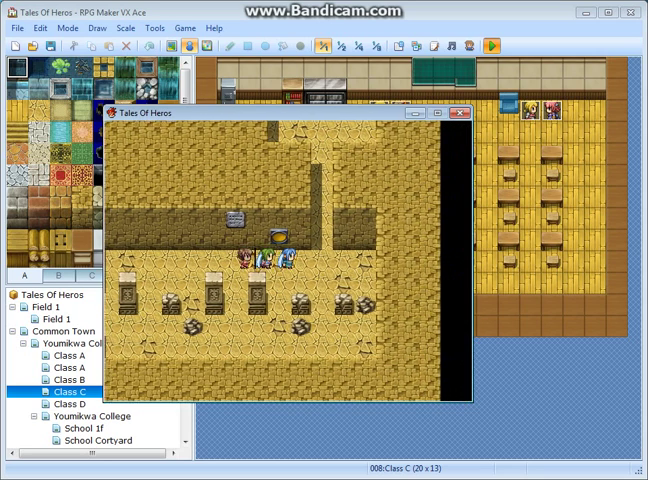
key(Right)
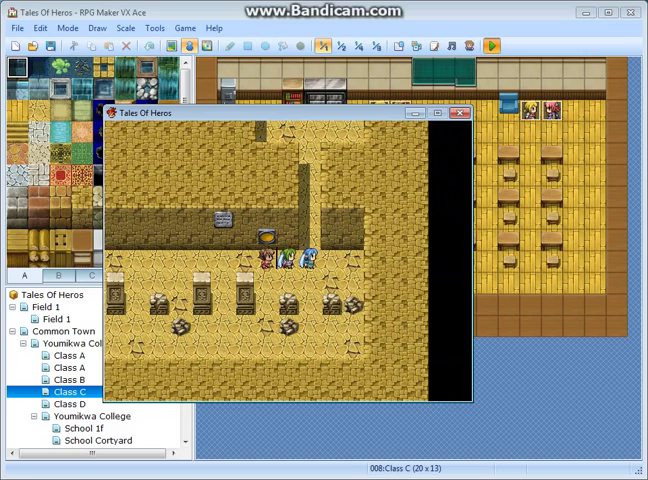
key(Up)
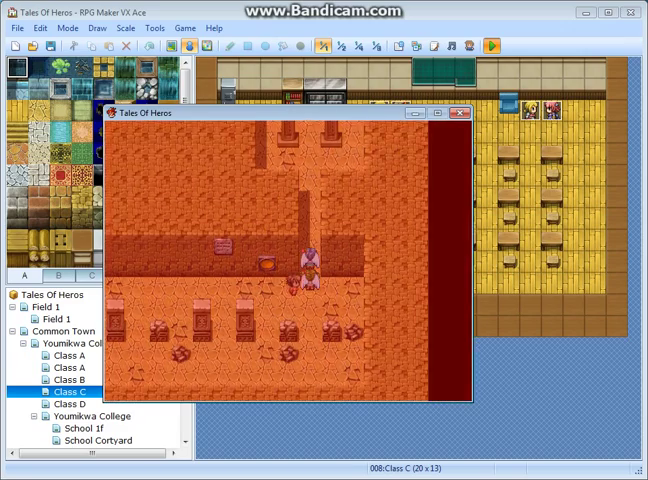
key(Up)
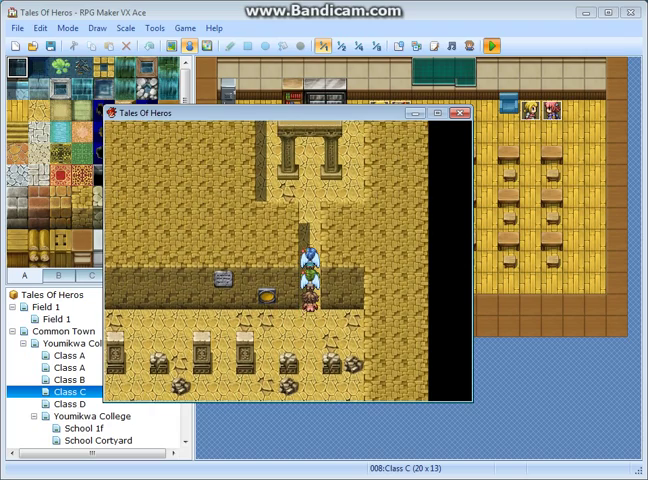
key(Down)
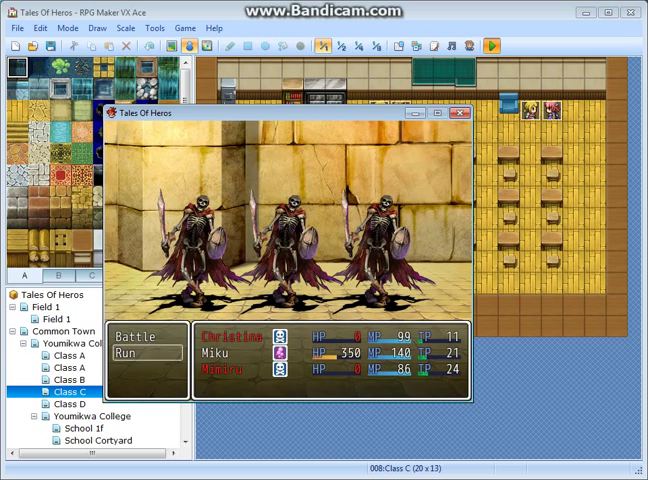
Run from the skeleton battle and lead the party down the pyramid corridor
key(Return)
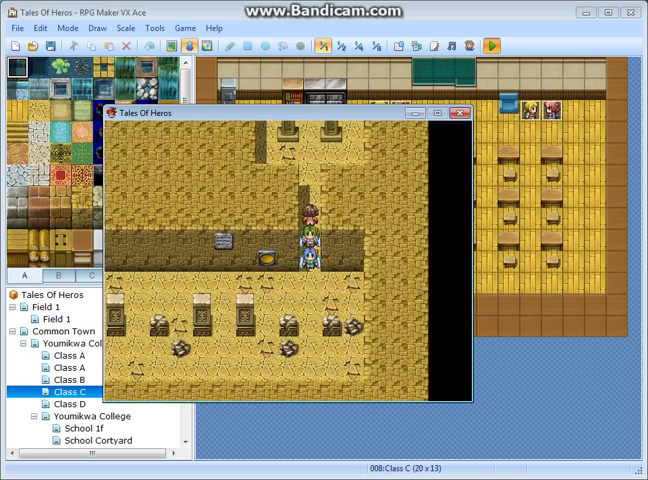
key(Down)
key(Down)
key(Down)
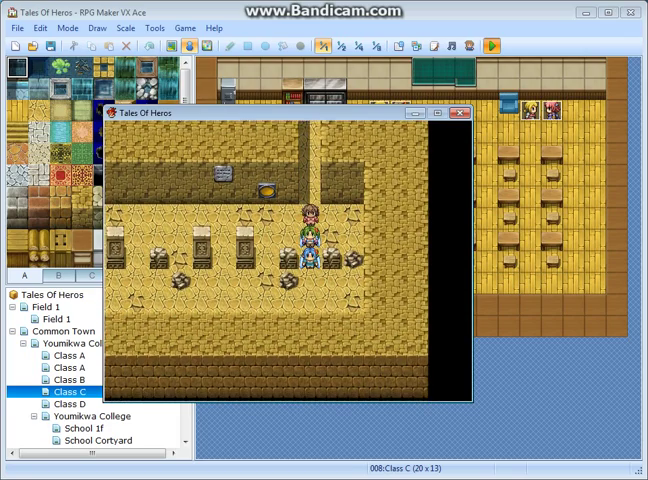
key(Down)
key(Down)
key(Right)
key(Left)
key(Left)
key(Left)
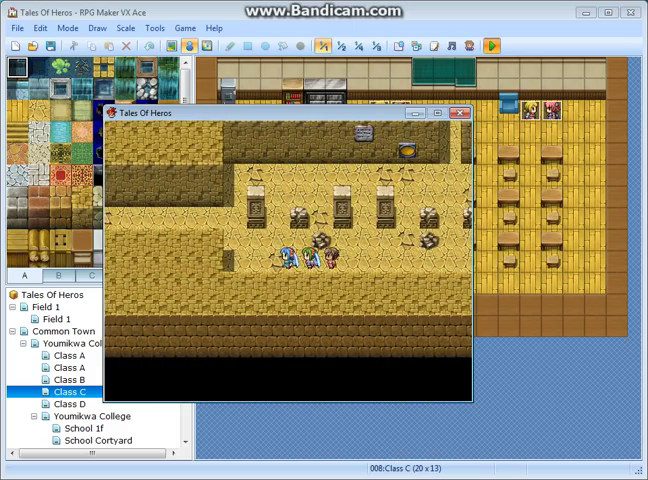
Walk the party past the staircase and down the lower passage to the pyramid exit
key(Up)
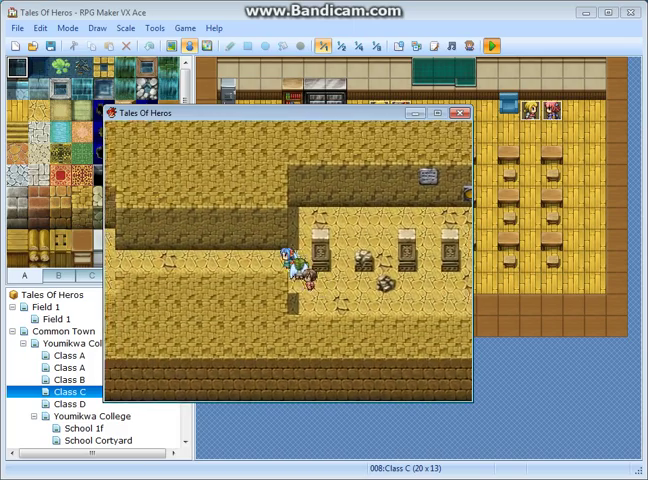
key(Left)
key(Left)
key(Left)
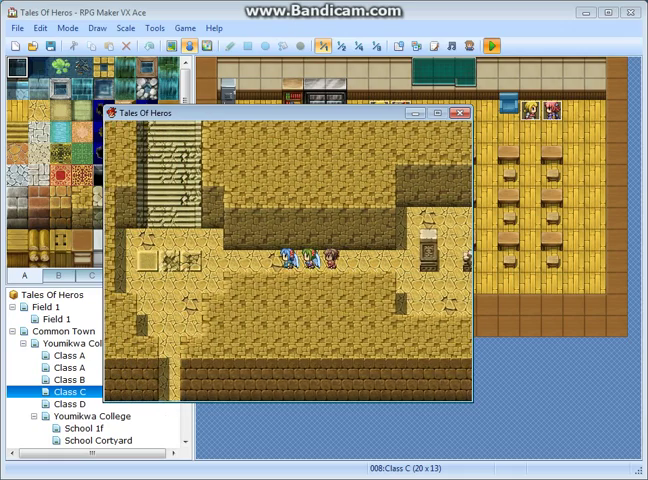
key(Left)
key(Left)
key(Left)
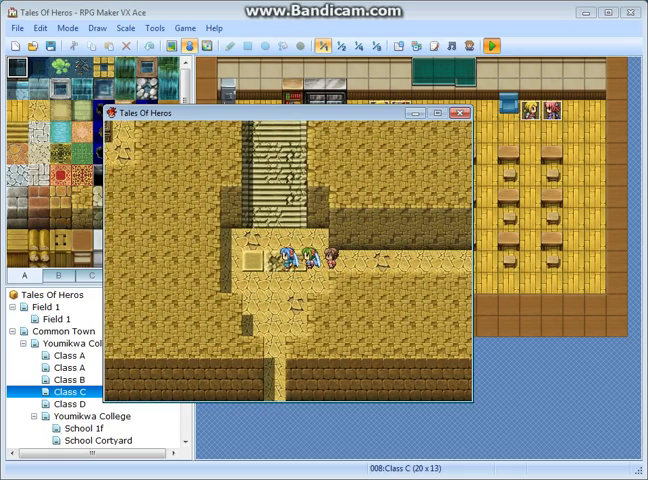
key(Down)
key(Down)
key(Down)
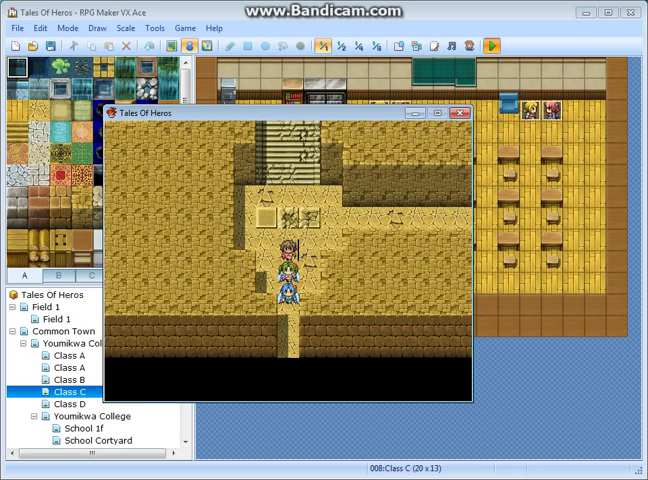
key(Down)
key(Down)
key(Down)
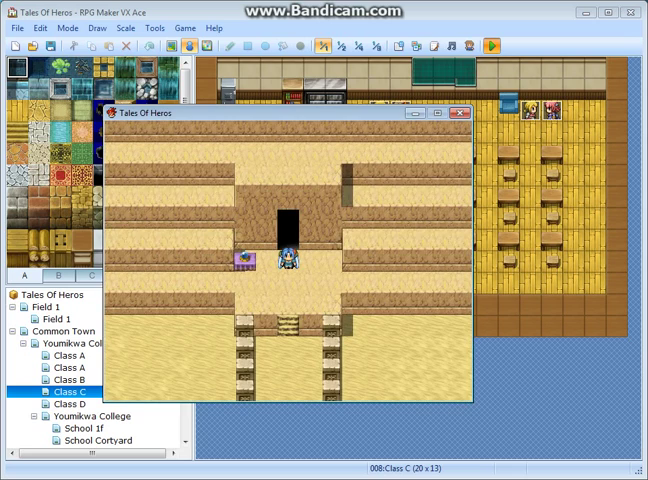
Save the game at the save point, then quit the playtest with Alt+F4
key(Left)
key(Return)
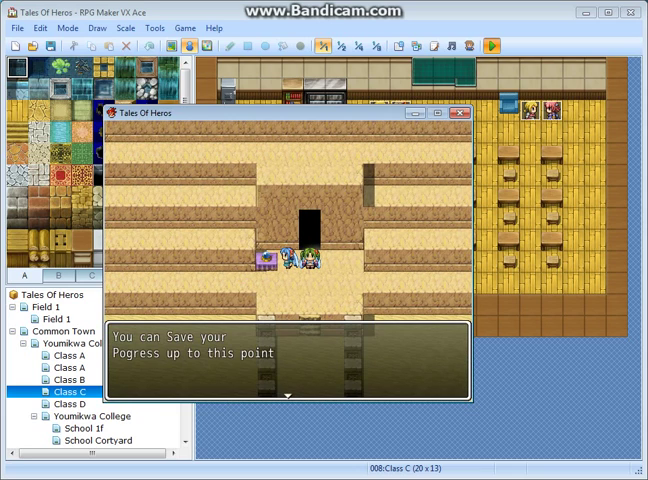
key(Return)
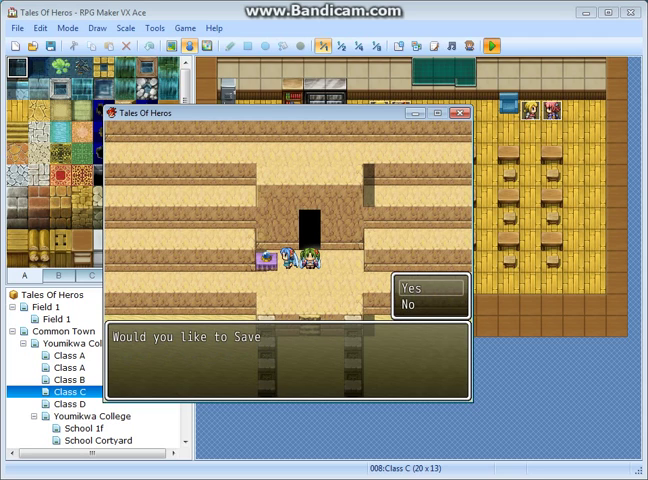
key(Return)
key(Escape)
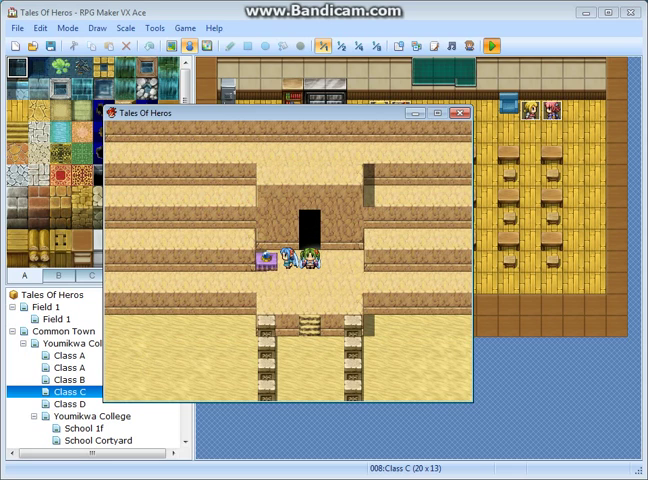
key(alt+F4)
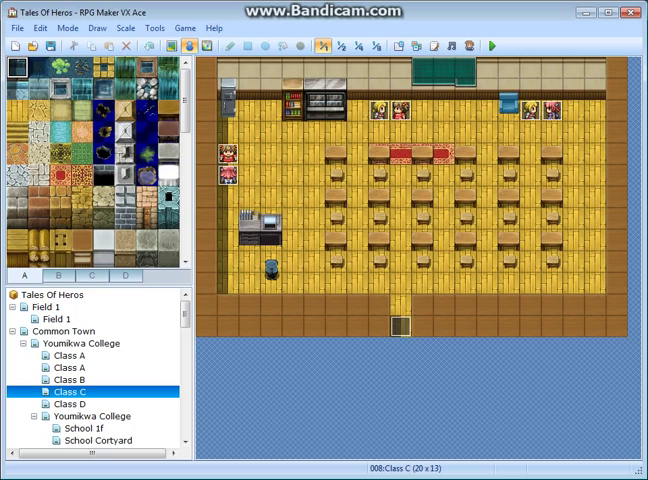
scroll(95, 370, down, 10)
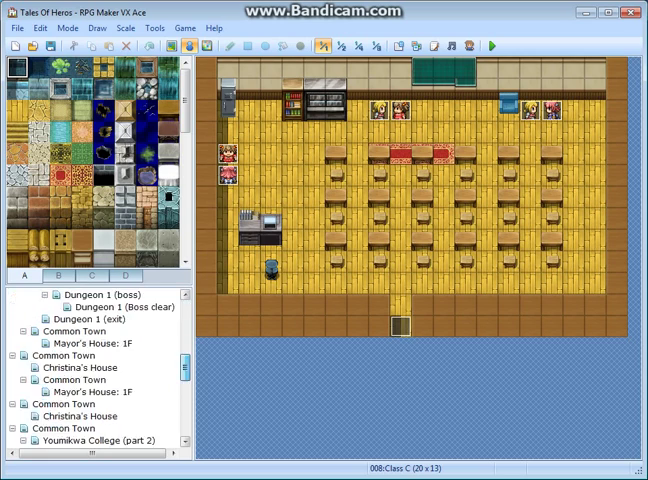
scroll(95, 370, down, 5)
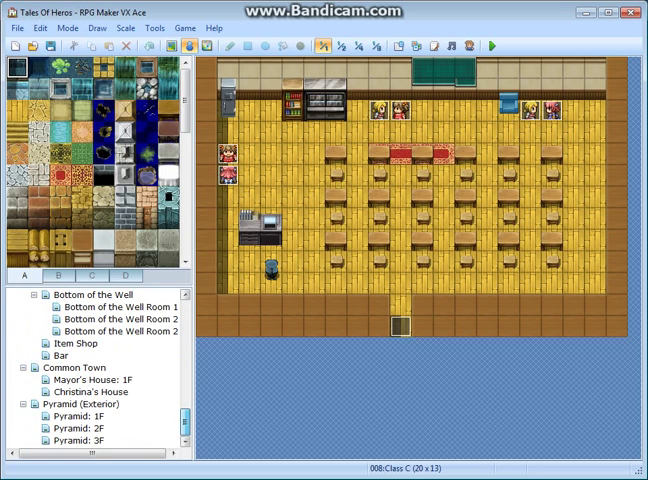
scroll(95, 370, up, 10)
scroll(95, 370, up, 5)
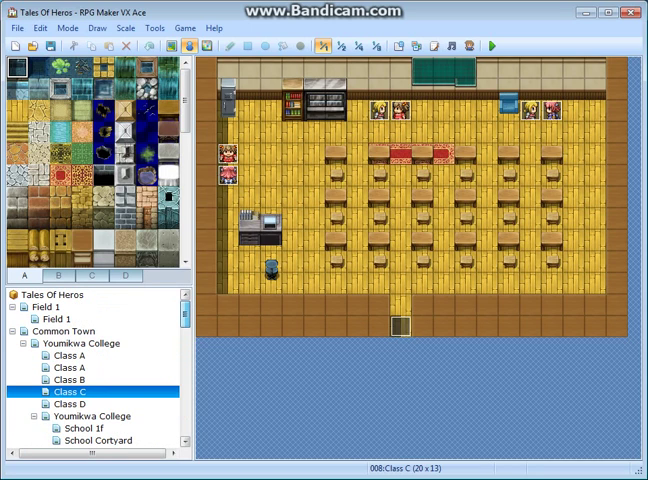
scroll(95, 370, down, 5)
scroll(95, 370, down, 5)
scroll(95, 370, down, 4)
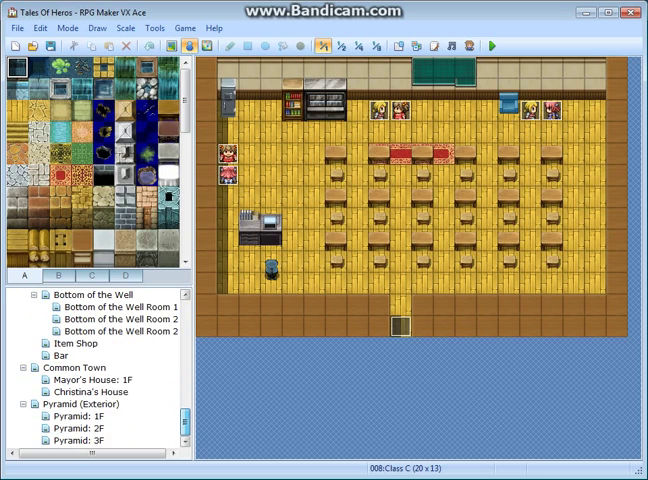
scroll(95, 370, up, 5)
scroll(95, 370, up, 5)
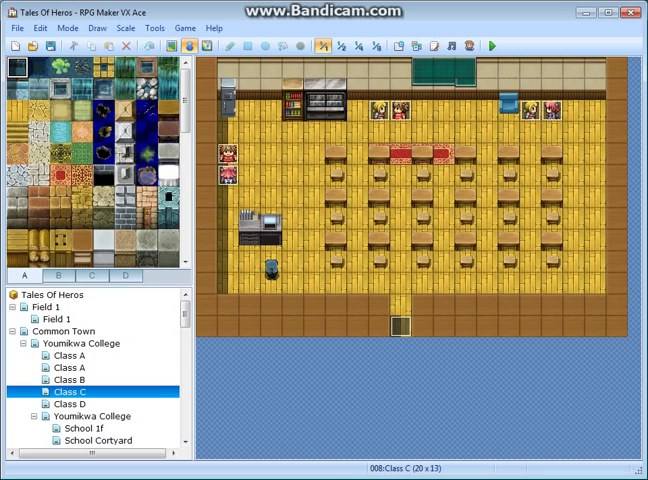
scroll(95, 370, down, 5)
scroll(95, 370, down, 4)
scroll(95, 370, up, 3)
scroll(95, 370, up, 5)
View the Class A, B, C and D classroom maps in turn, then reselect Class A
click(69, 355)
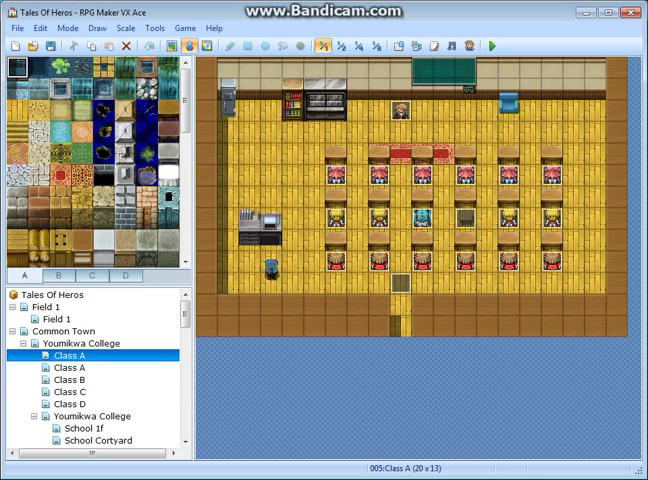
click(69, 379)
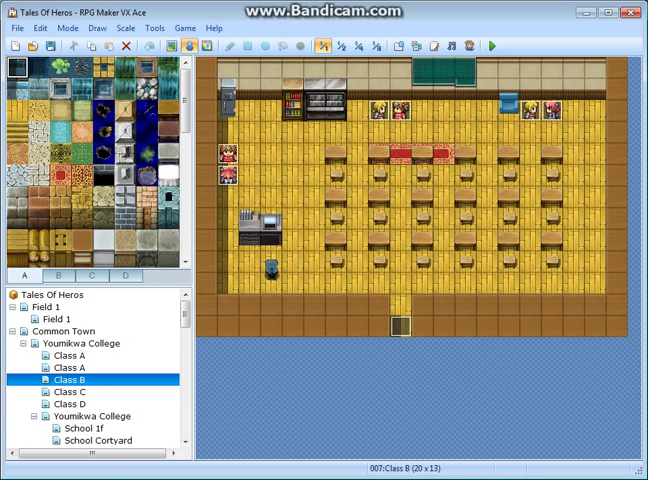
key(Down)
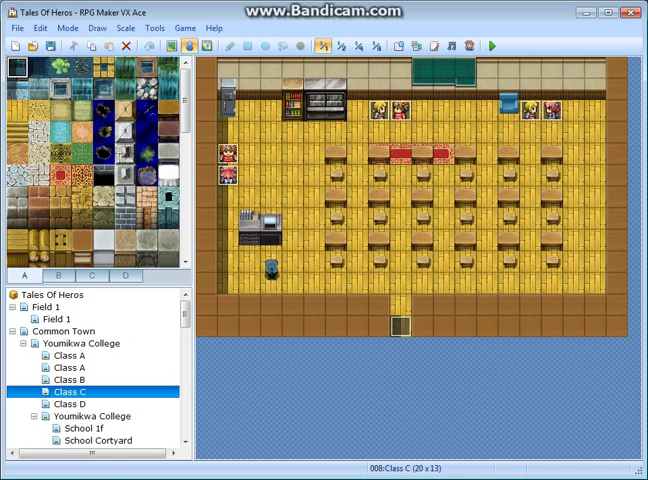
key(Down)
click(69, 355)
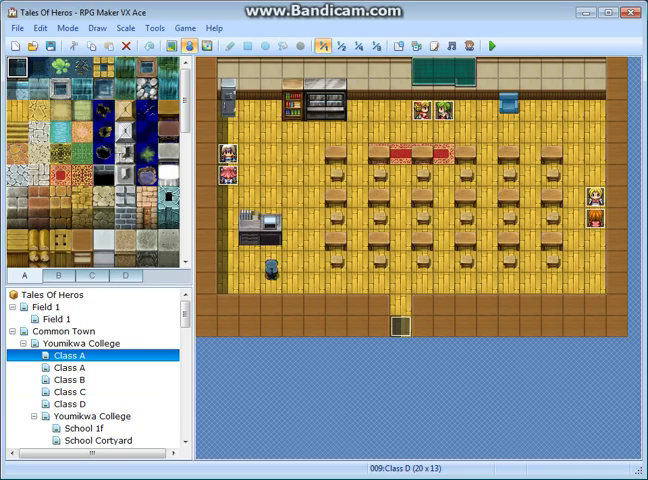